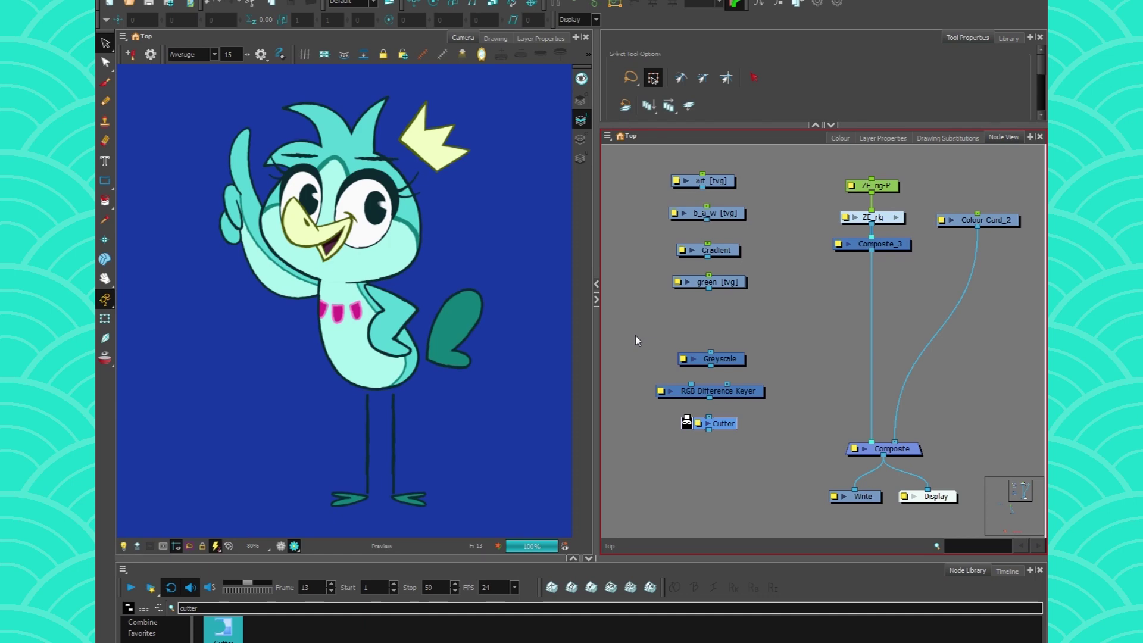
# - Line up the Greyscale, RGB-Difference-Keyer and Cutter nodes in a column
pyautogui.moveTo(724, 358); pyautogui.dragTo(719, 360)
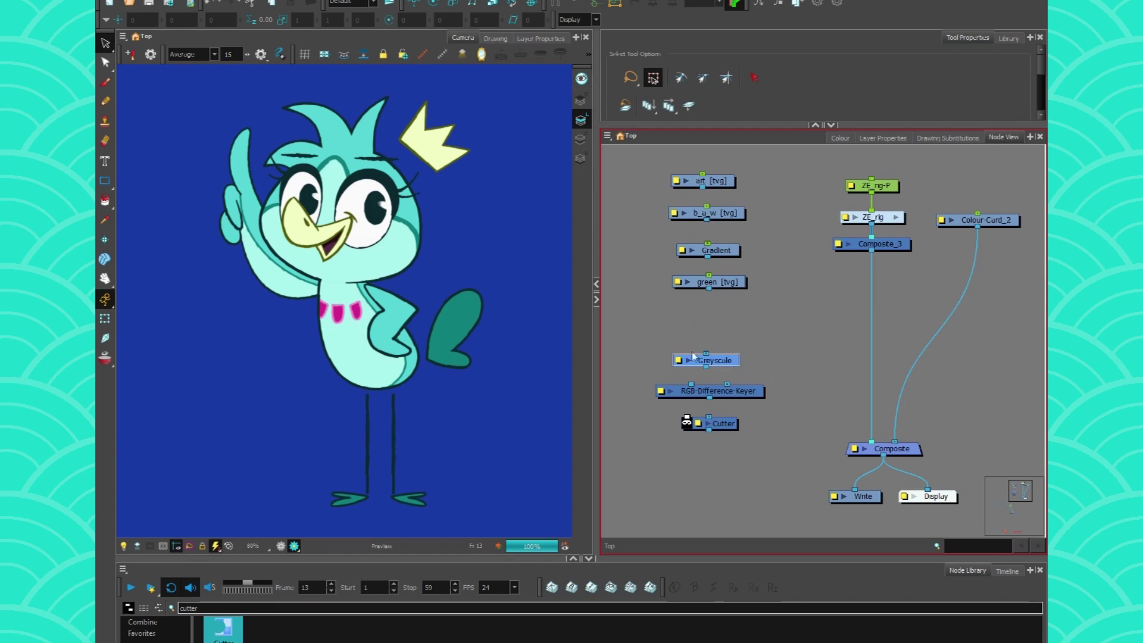
pyautogui.scroll(5, 655, 436)
pyautogui.moveTo(671, 375); pyautogui.dragTo(677, 356)
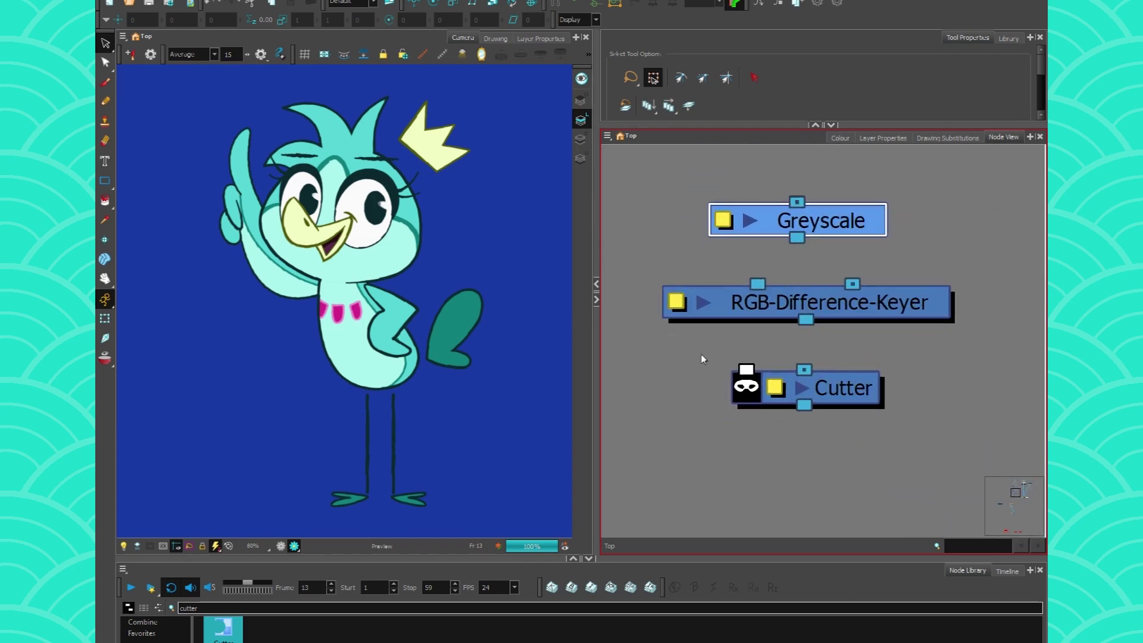
pyautogui.moveTo(857, 236)
pyautogui.mouseDown()
pyautogui.moveTo(833, 233)
pyautogui.moveTo(870, 221)
pyautogui.mouseUp()
pyautogui.moveTo(851, 307); pyautogui.dragTo(857, 303)
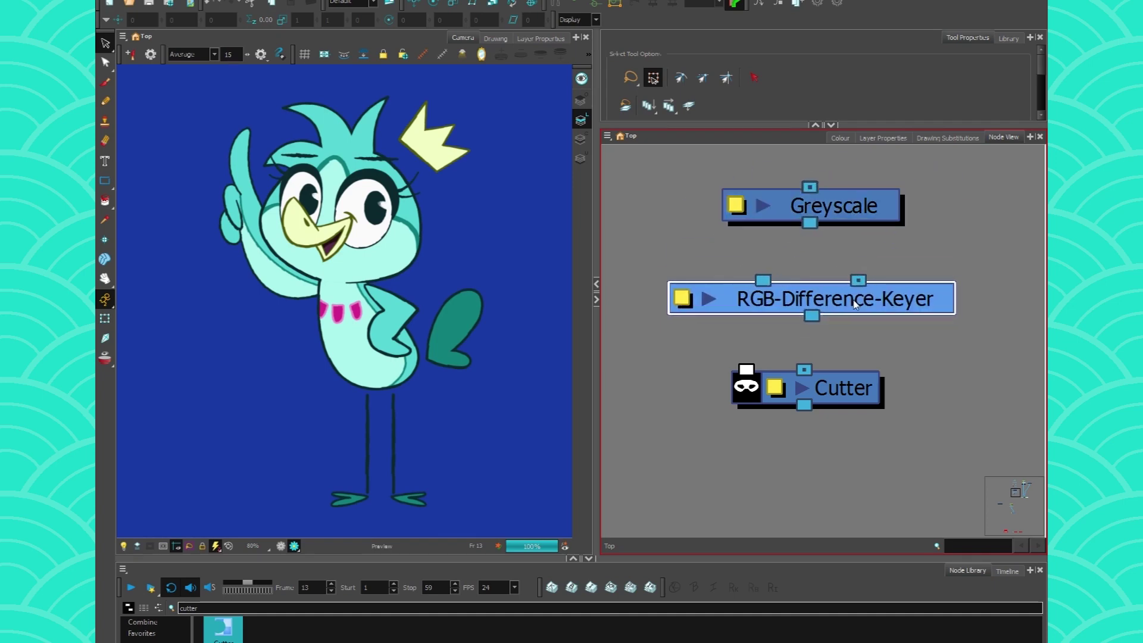
pyautogui.moveTo(845, 390); pyautogui.dragTo(855, 393)
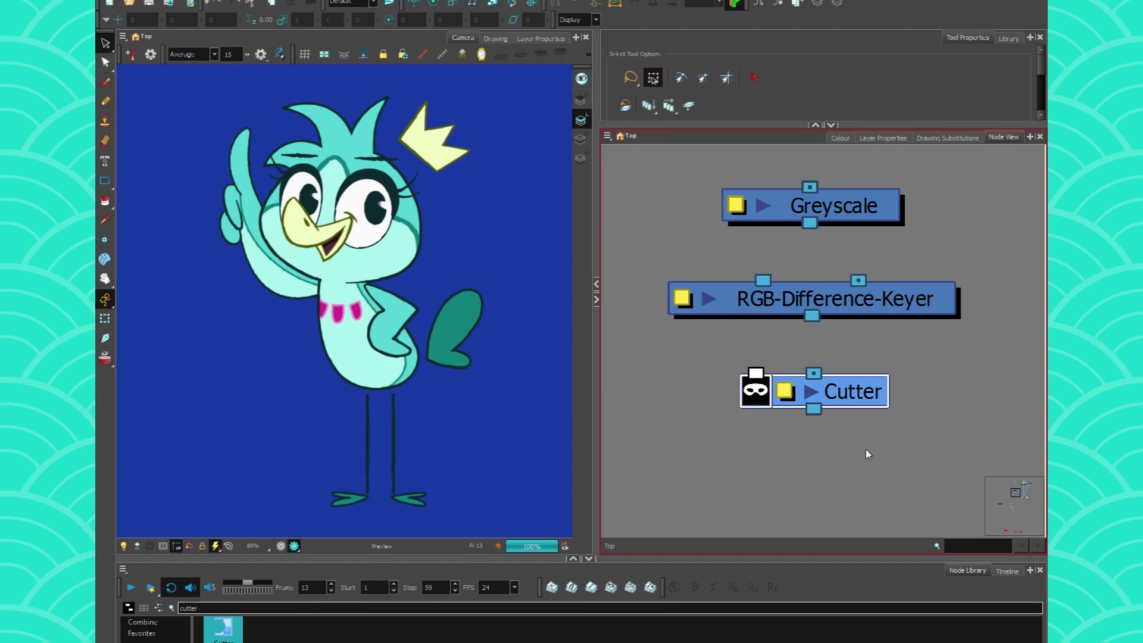
# - Examine the art and b_a_w node drawings in the Drawing view
pyautogui.scroll(-5, 809, 298)
pyautogui.moveTo(766, 232); pyautogui.dragTo(714, 415)
pyautogui.scroll(4, 719, 313)
pyautogui.moveTo(779, 231); pyautogui.dragTo(769, 227)
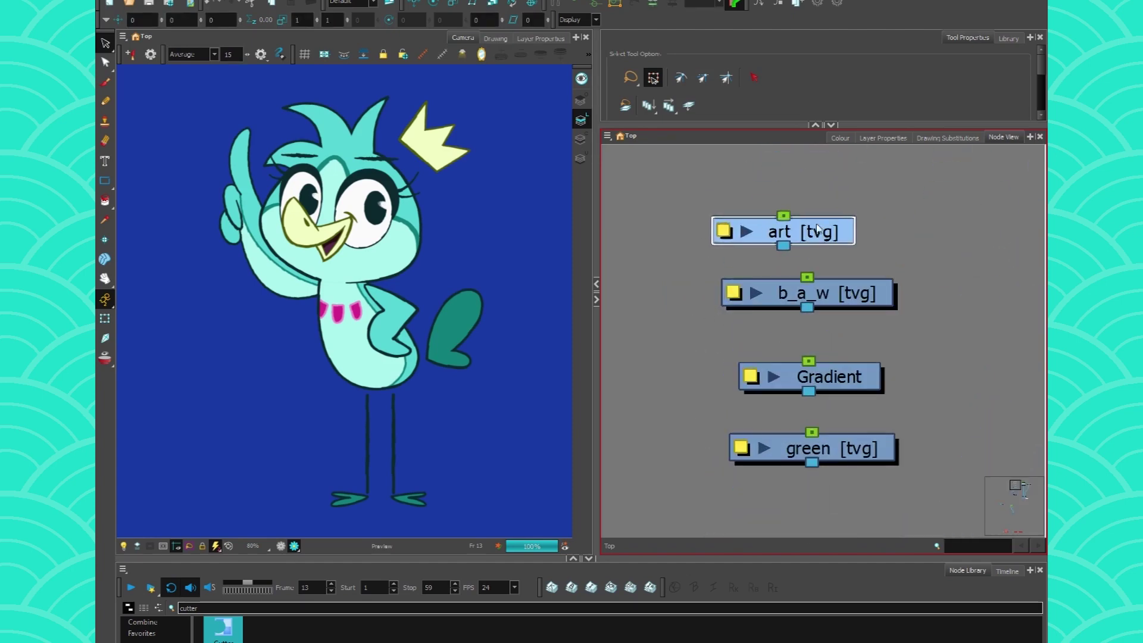
pyautogui.click(495, 39)
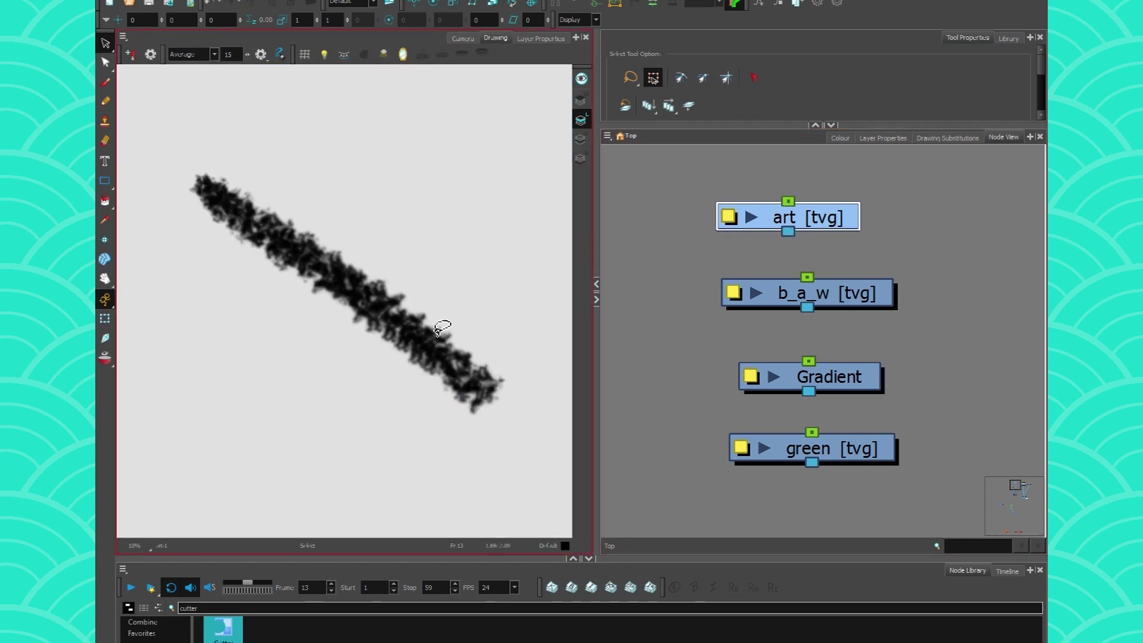
pyautogui.moveTo(819, 297); pyautogui.dragTo(820, 307)
pyautogui.scroll(4, 360, 299)
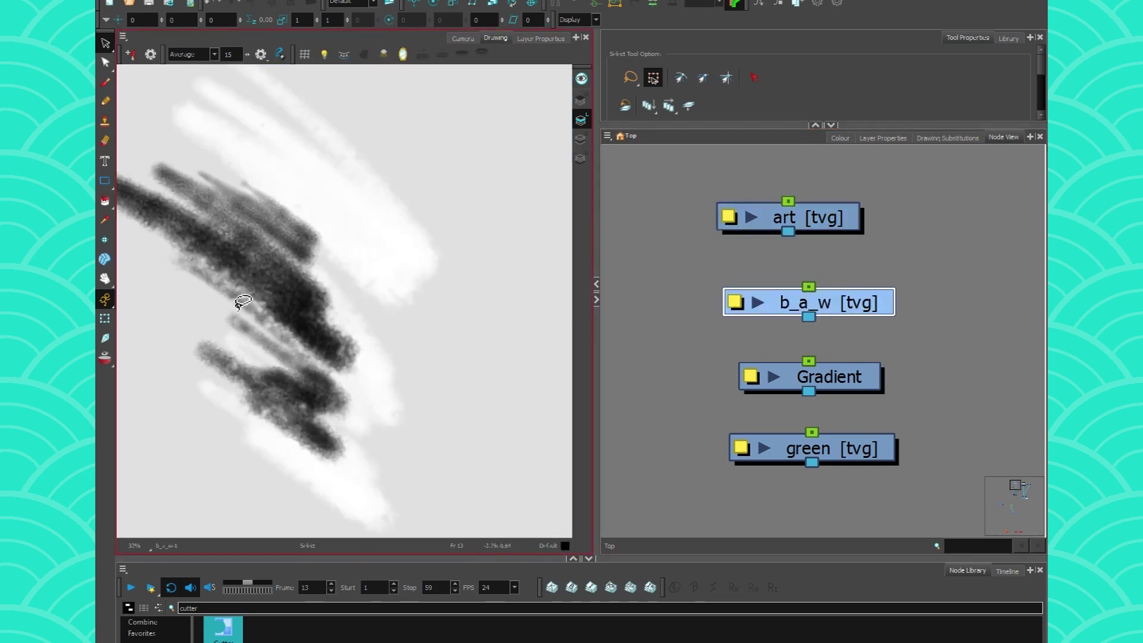
pyautogui.scroll(1, 238, 303)
# - Examine the drawing of the green node in the Drawing view, and return to the Camera view
pyautogui.click(830, 380)
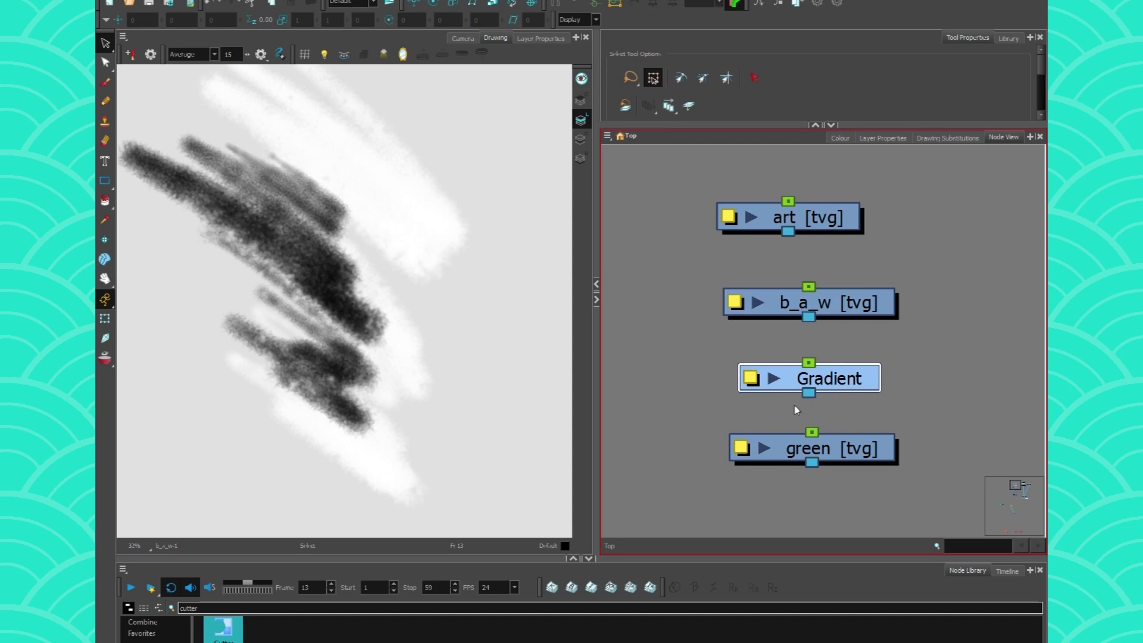
pyautogui.click(838, 451)
pyautogui.scroll(-8, 178, 309)
pyautogui.moveTo(225, 375)
pyautogui.mouseDown()
pyautogui.moveTo(250, 379)
pyautogui.moveTo(214, 386)
pyautogui.mouseUp()
pyautogui.scroll(1, 228, 373)
pyautogui.scroll(1, 234, 370)
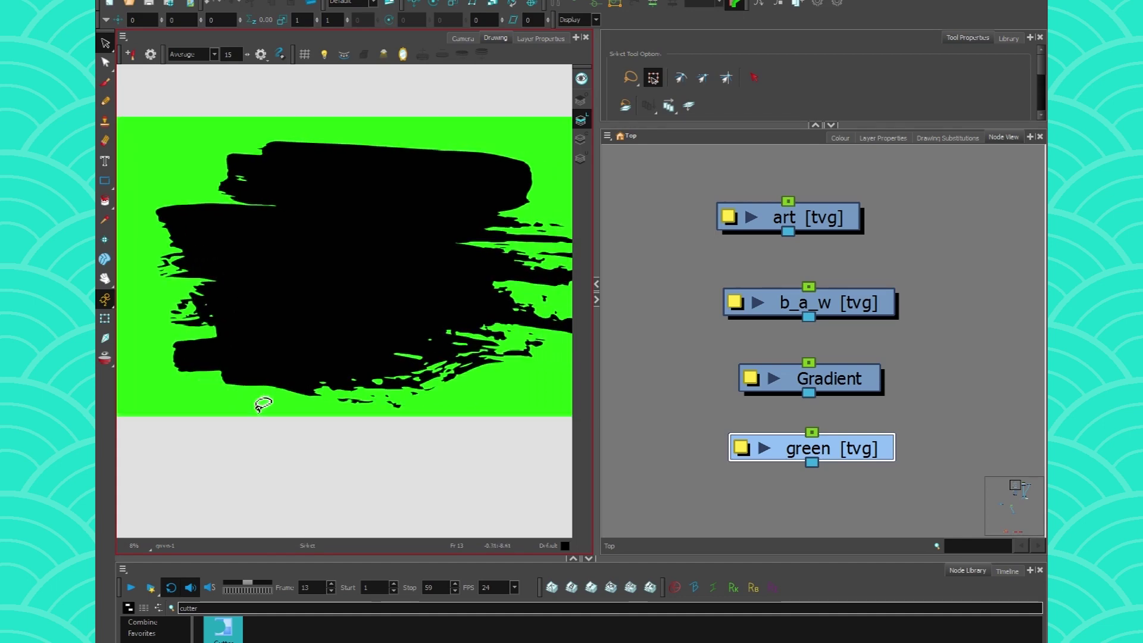
pyautogui.scroll(-1, 222, 440)
pyautogui.click(463, 38)
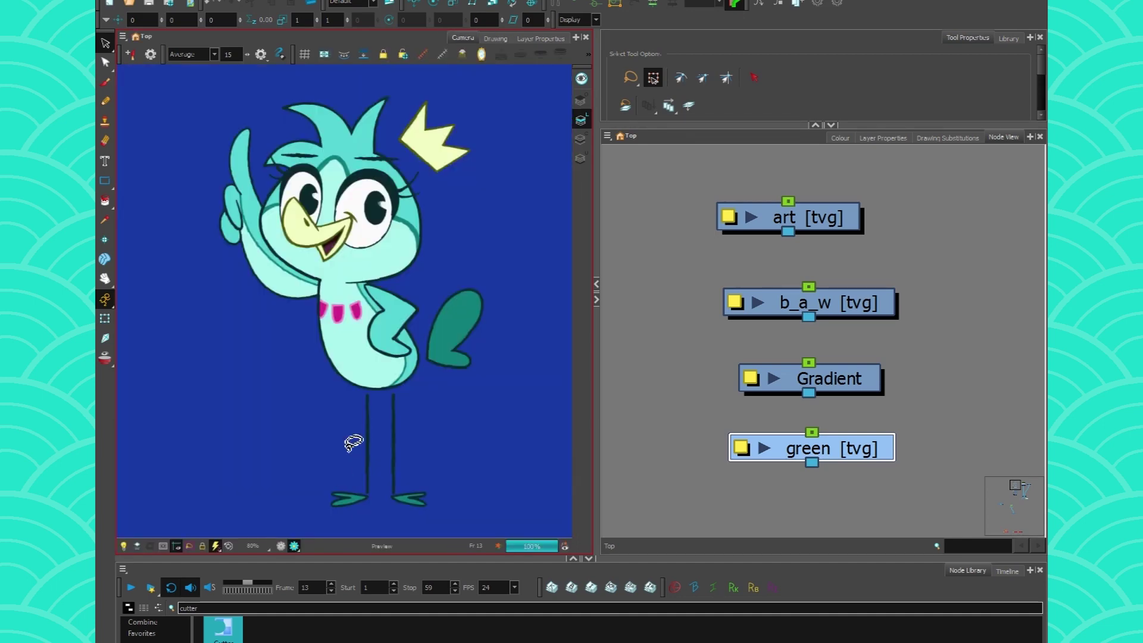
# - Insert the Cutter between Composite_3 and Composite with the art drawing as its matte, and toggle the matte inversion
pyautogui.scroll(-3, 774, 441)
pyautogui.moveTo(763, 430); pyautogui.dragTo(704, 315)
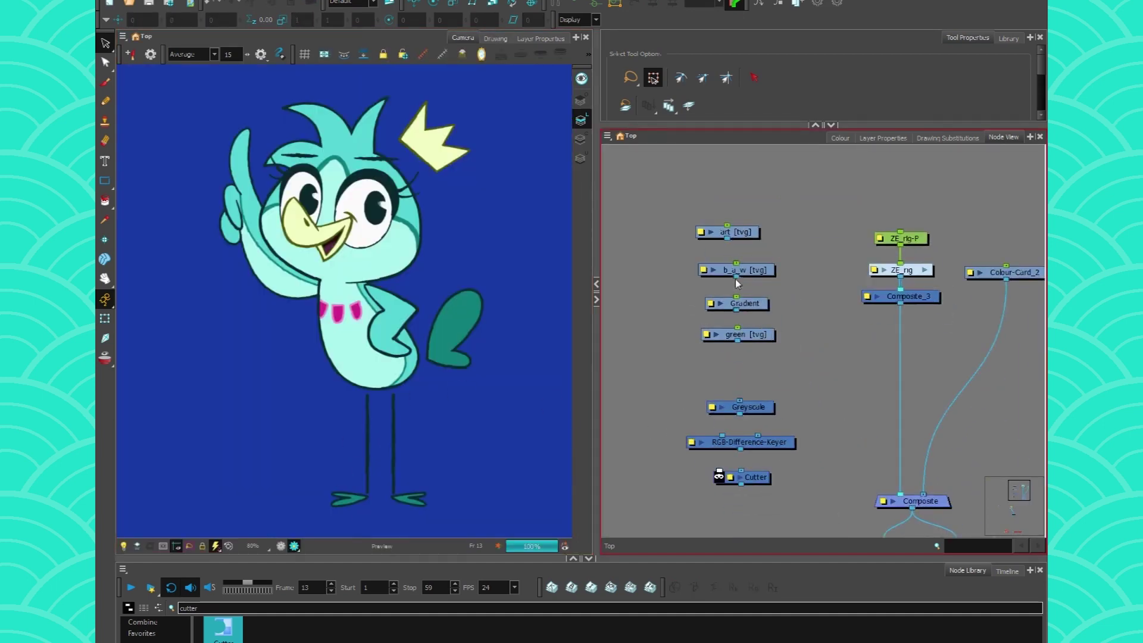
pyautogui.moveTo(740, 232); pyautogui.dragTo(877, 518)
pyautogui.scroll(3, 843, 373)
pyautogui.moveTo(697, 524); pyautogui.dragTo(906, 439)
pyautogui.moveTo(884, 489); pyautogui.dragTo(904, 431)
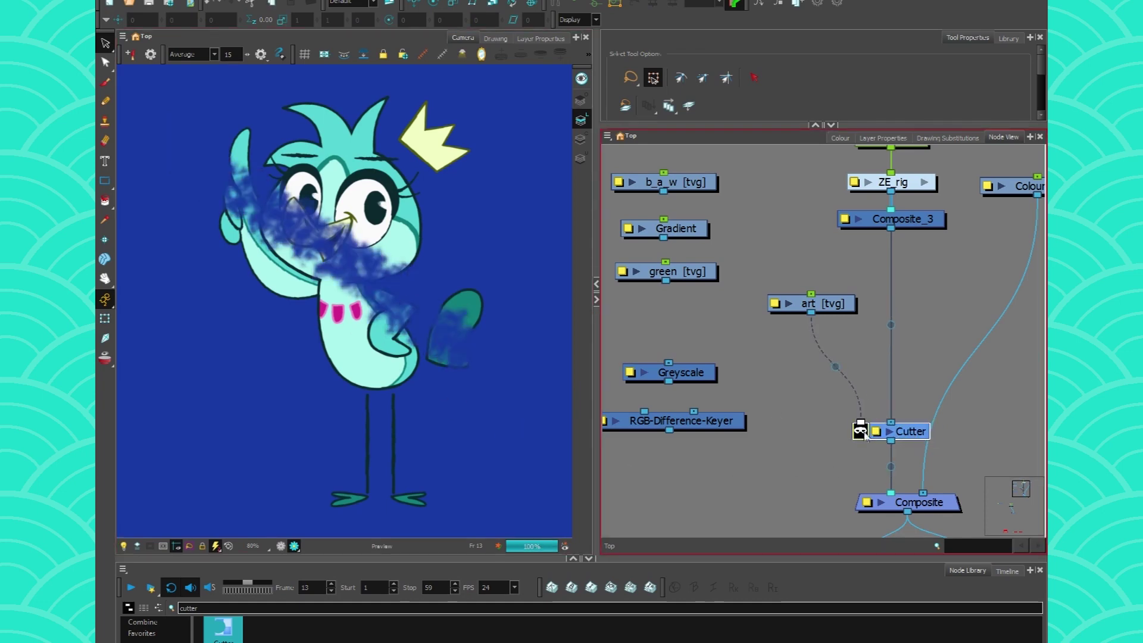
pyautogui.click(861, 431)
pyautogui.click(860, 431)
# - Swap the art drawing for b_a_w, connected directly to Composite, and inspect its strokes over the bird
pyautogui.moveTo(860, 422); pyautogui.dragTo(825, 396)
pyautogui.moveTo(830, 303); pyautogui.dragTo(860, 477)
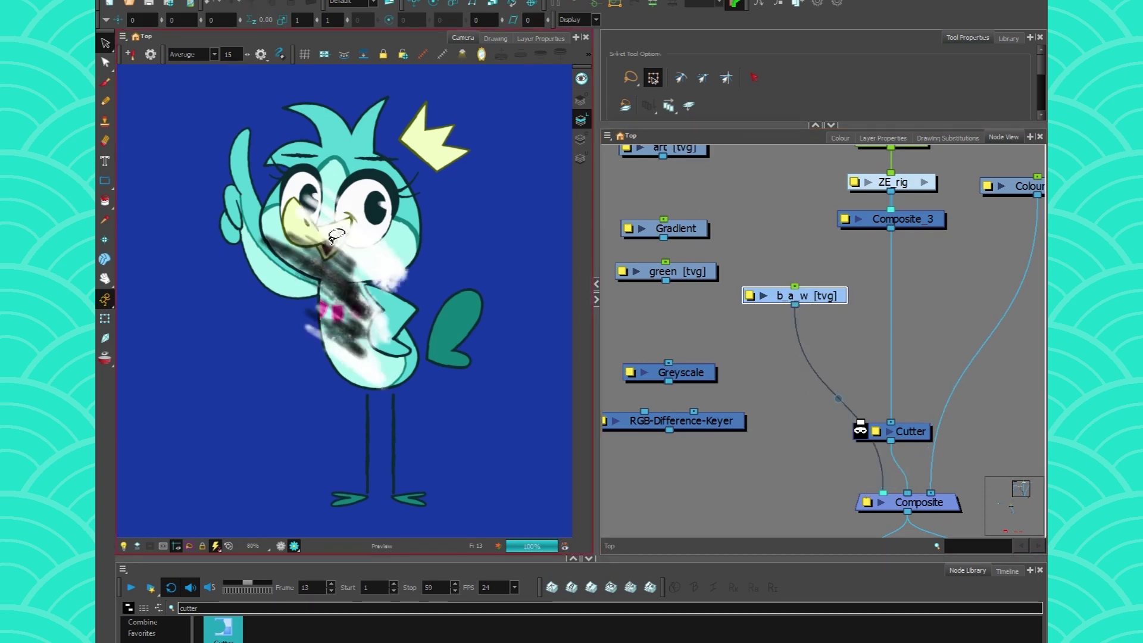
pyautogui.scroll(2, 336, 236)
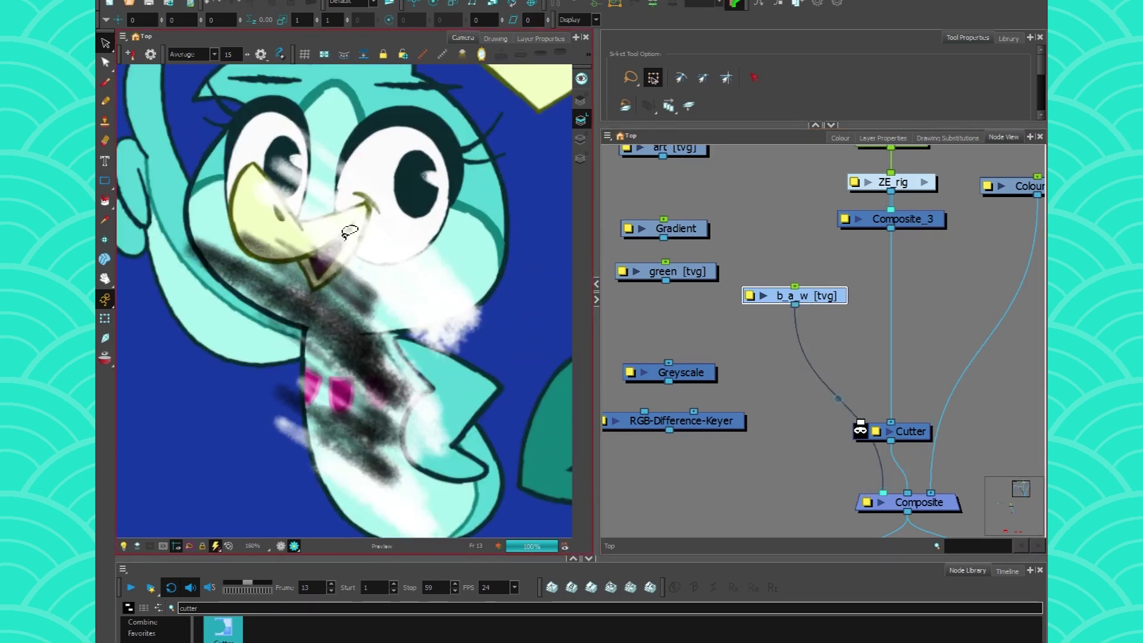
pyautogui.scroll(2, 331, 328)
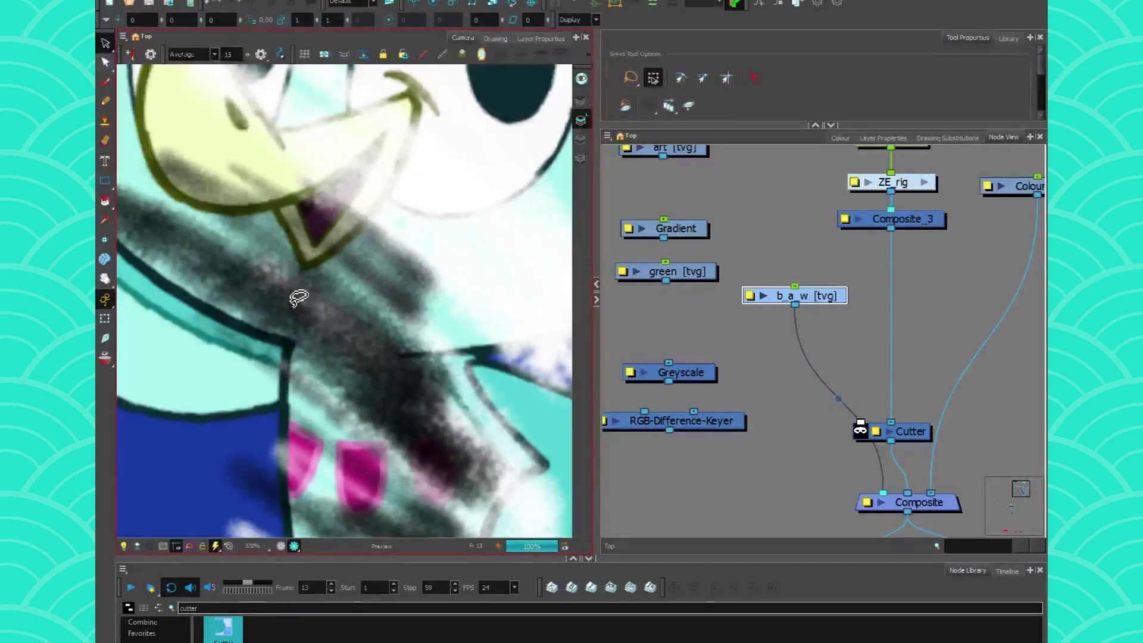
pyautogui.scroll(-4, 299, 297)
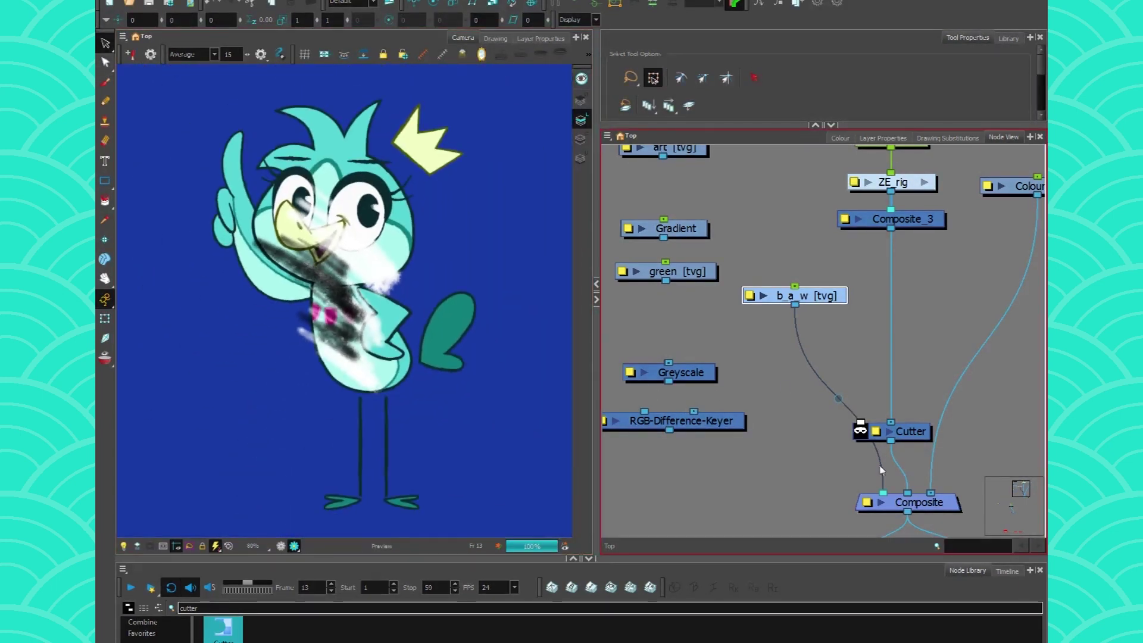
# - Reconnect b_a_w to the Cutter's matte port and toggle the matte inversion
pyautogui.moveTo(881, 470); pyautogui.dragTo(863, 424)
pyautogui.click(861, 431)
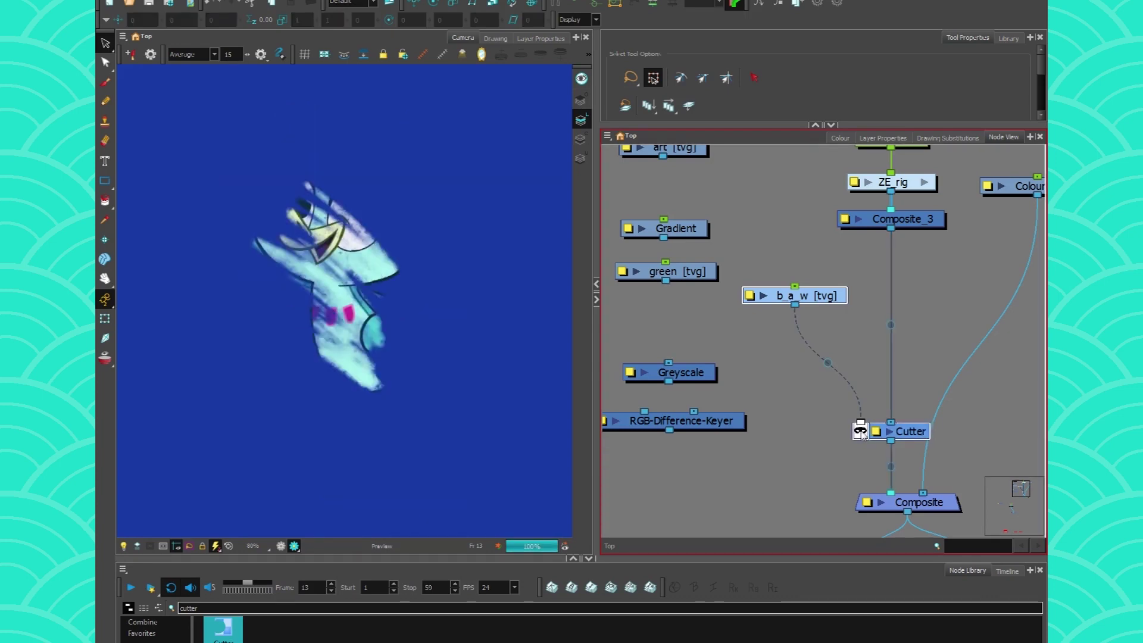
pyautogui.click(861, 431)
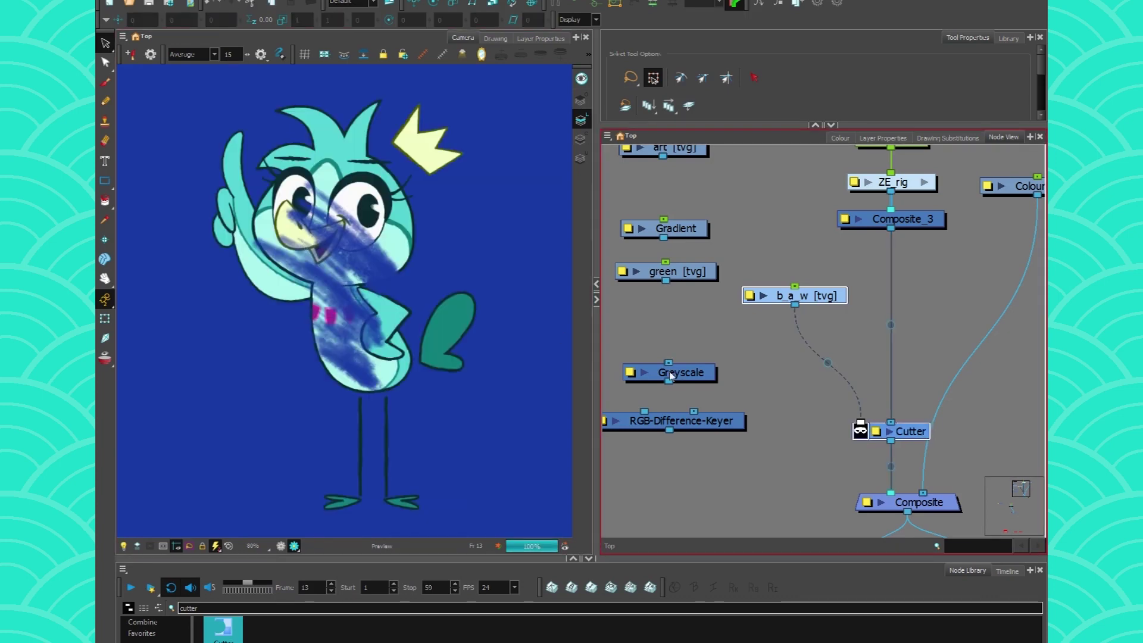
# - Pull the Cutter out of the character's connection and insert the Greyscale between Composite_3 and Composite instead
pyautogui.moveTo(692, 377); pyautogui.dragTo(780, 380)
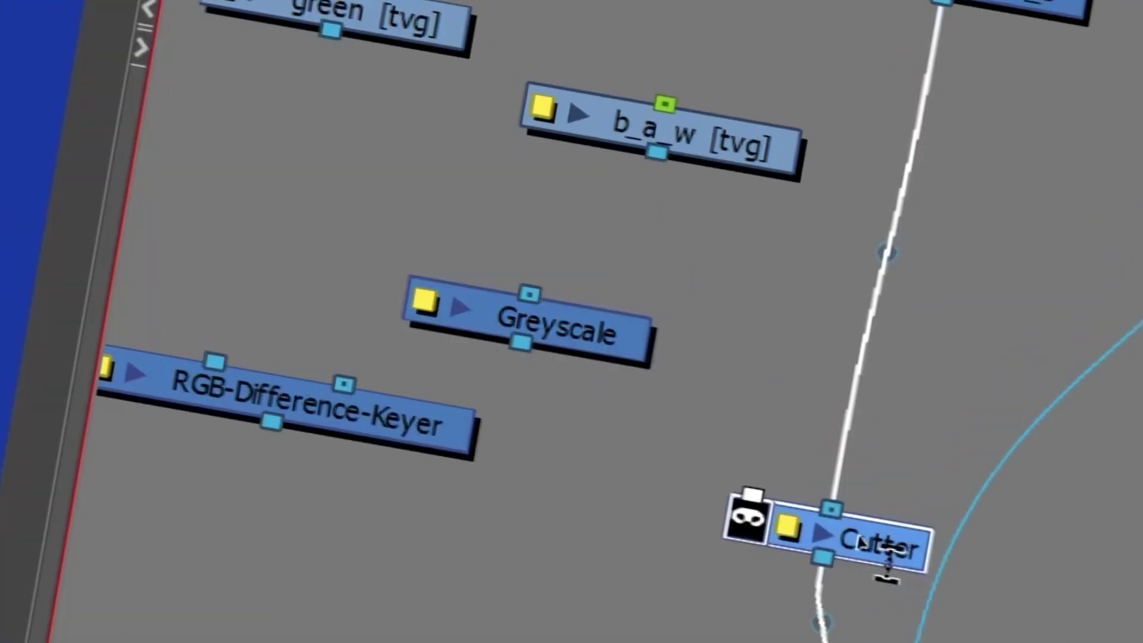
pyautogui.moveTo(901, 436); pyautogui.dragTo(791, 430)
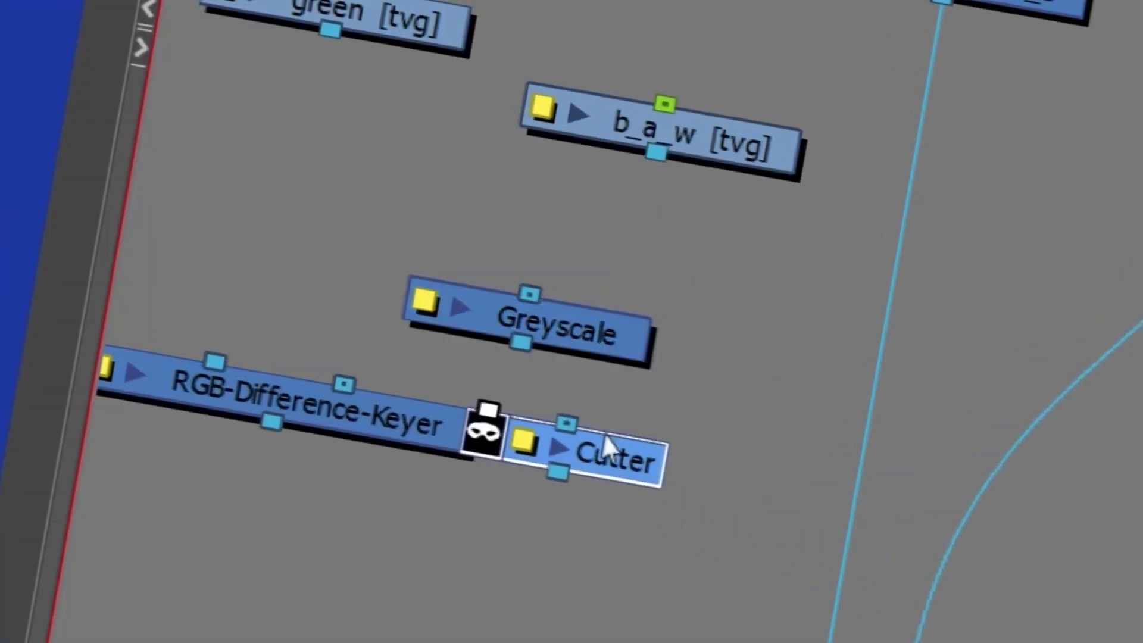
pyautogui.moveTo(603, 442); pyautogui.dragTo(705, 244)
pyautogui.moveTo(600, 343); pyautogui.dragTo(973, 185)
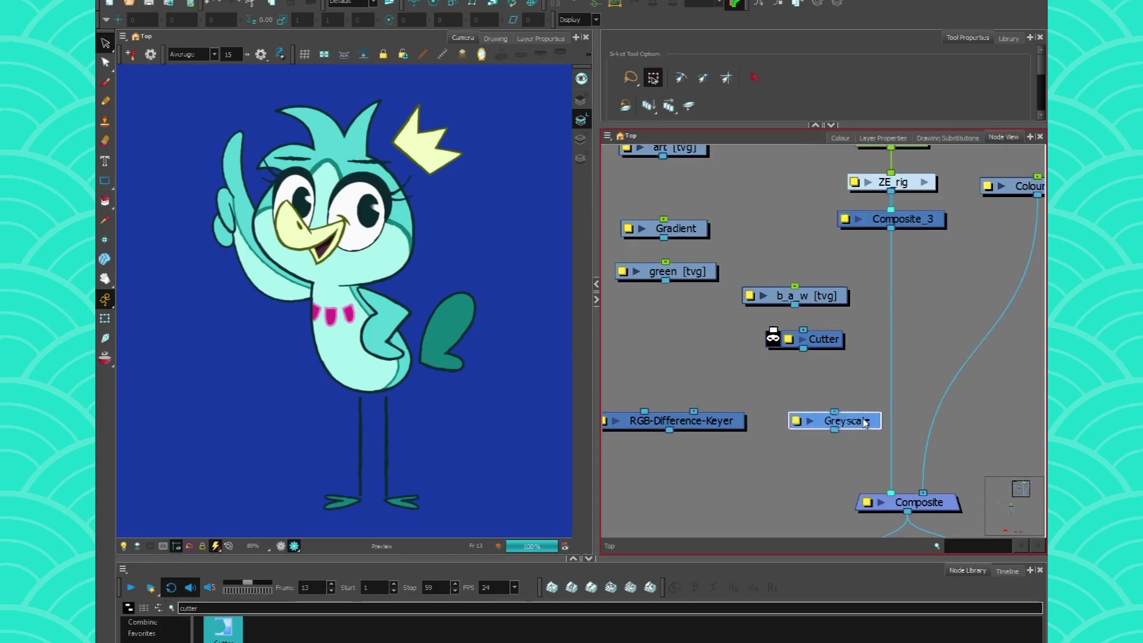
pyautogui.moveTo(915, 299); pyautogui.dragTo(922, 299)
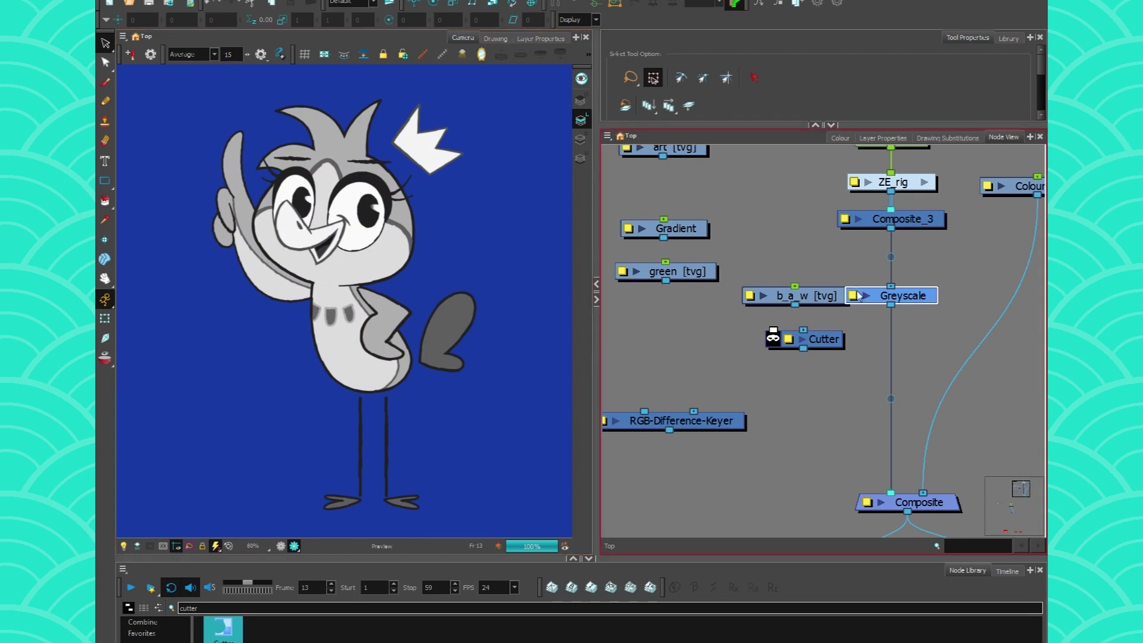
# - Lower the Greyscale's Percent to 0 and restore it to 100
pyautogui.doubleClick(902, 296)
pyautogui.moveTo(707, 150)
pyautogui.mouseDown()
pyautogui.moveTo(707, 237)
pyautogui.moveTo(708, 149)
pyautogui.moveTo(711, 162)
pyautogui.mouseUp()
pyautogui.moveTo(707, 244); pyautogui.dragTo(707, 253)
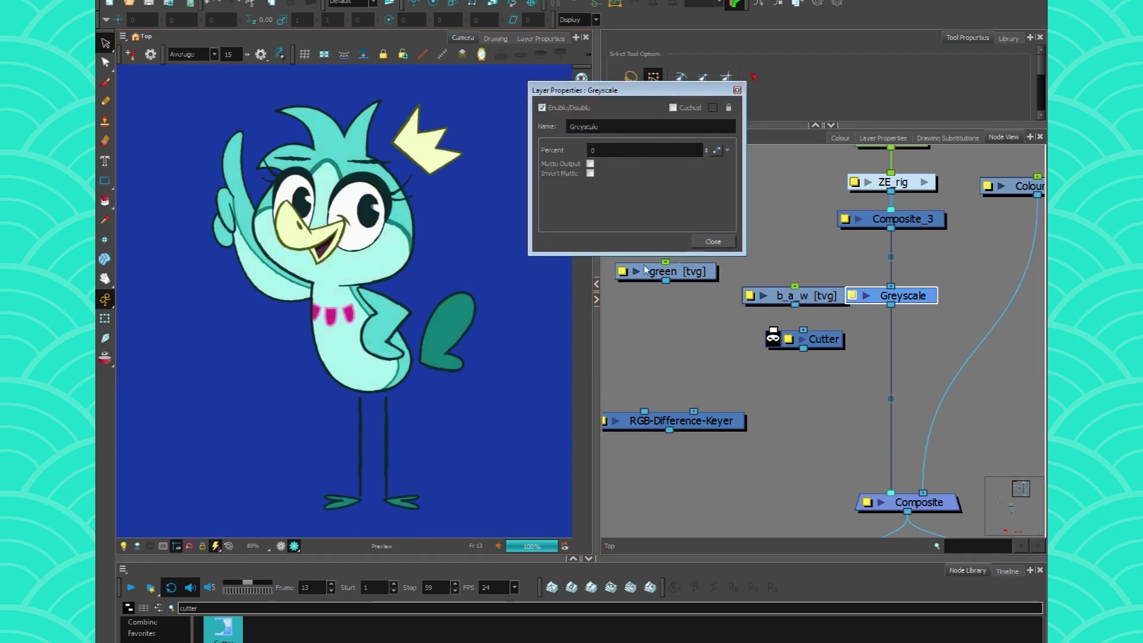
pyautogui.moveTo(707, 154); pyautogui.dragTo(704, 25)
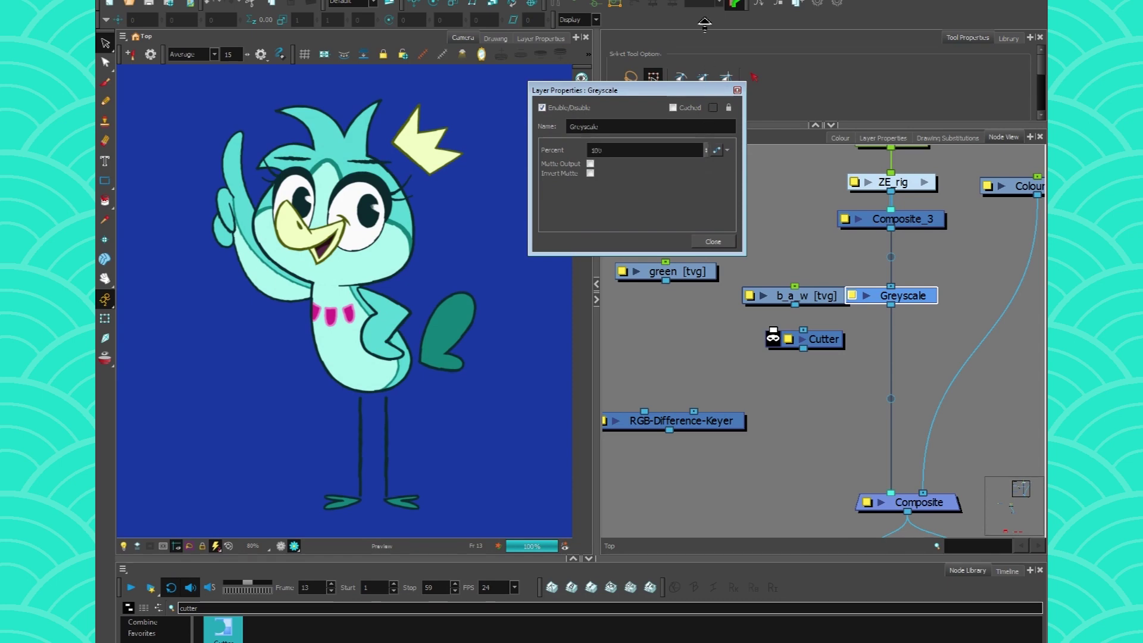
# - Toggle the Greyscale's Matte Output to compare its effect on the bird, leaving it off, and close the properties
pyautogui.click(590, 165)
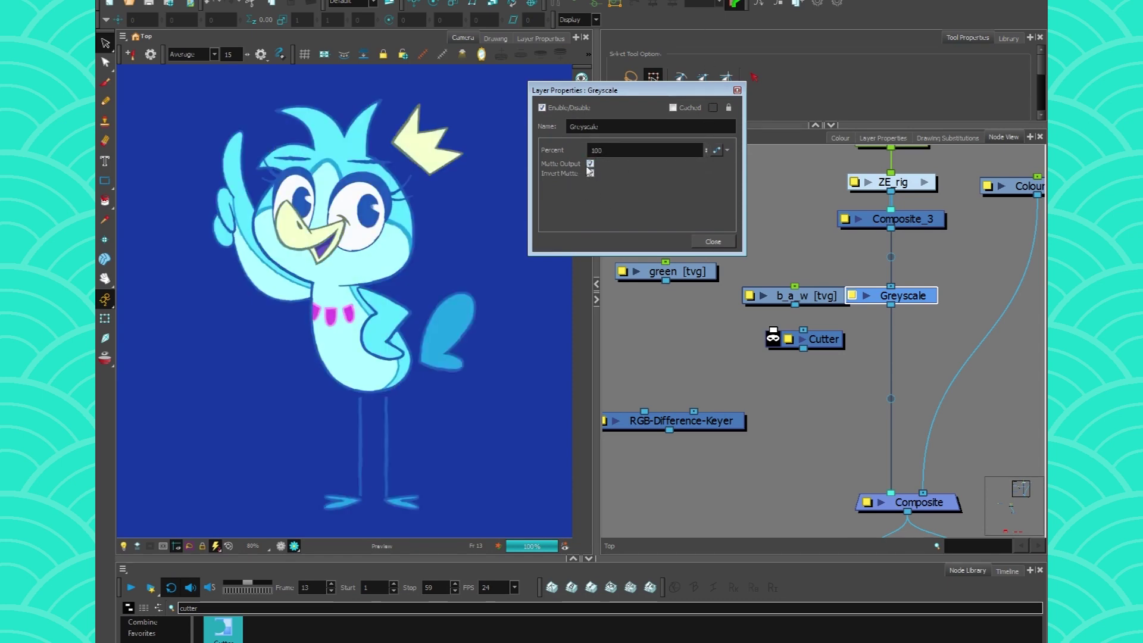
pyautogui.click(590, 164)
pyautogui.click(590, 164)
pyautogui.click(592, 165)
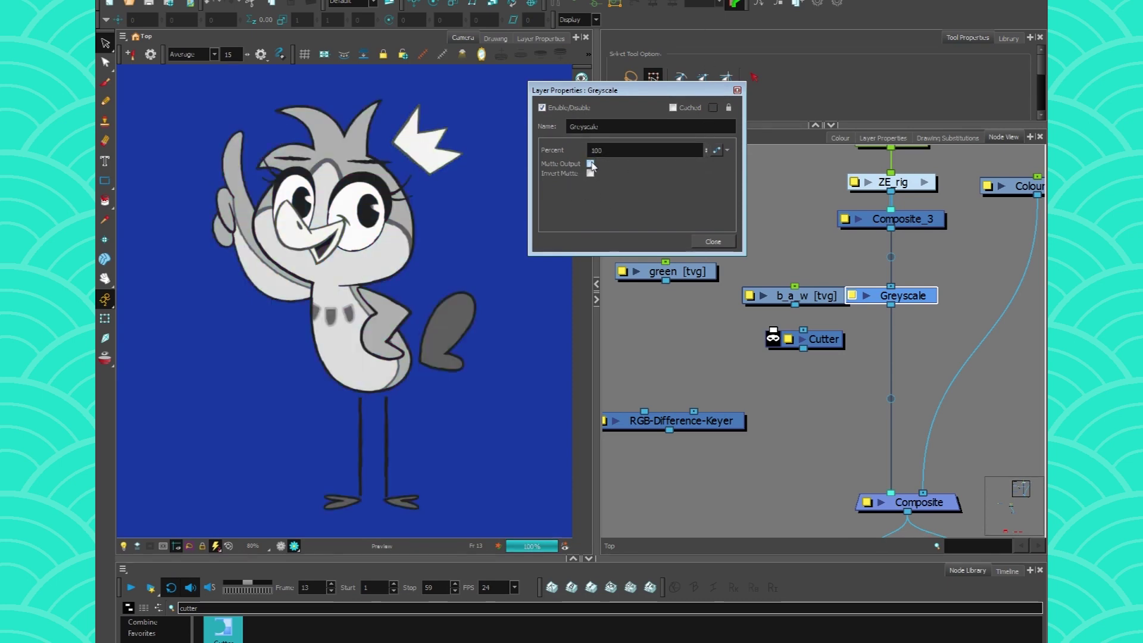
pyautogui.click(713, 241)
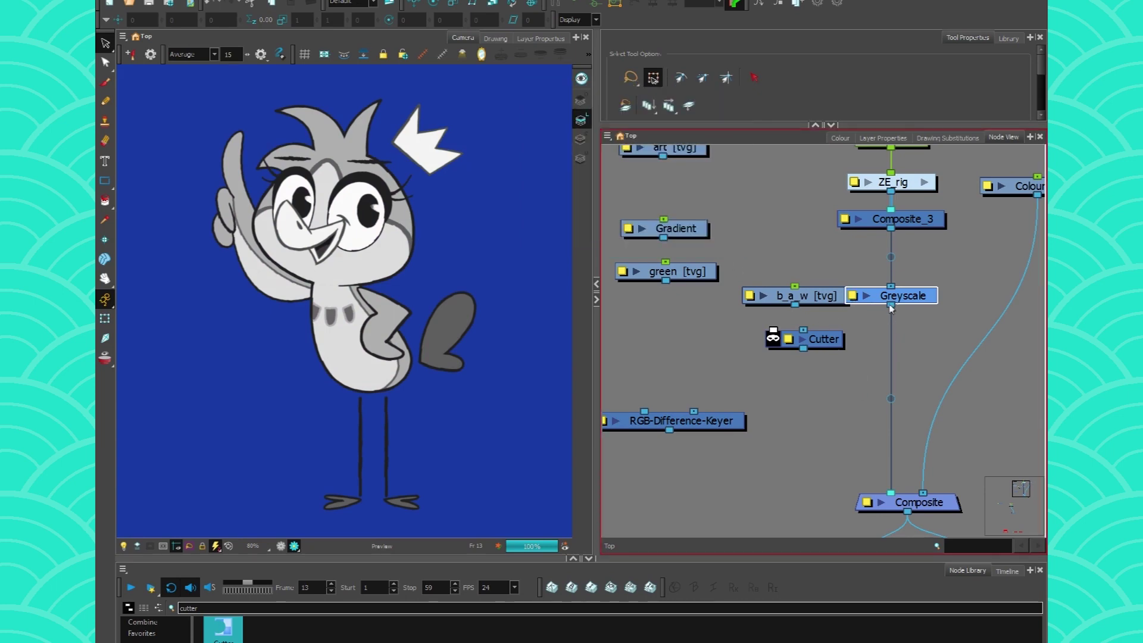
# - Replace the Greyscale with the Cutter between Composite_3 and Composite, using b_a_w as the Cutter's matte
pyautogui.moveTo(907, 298); pyautogui.dragTo(797, 378)
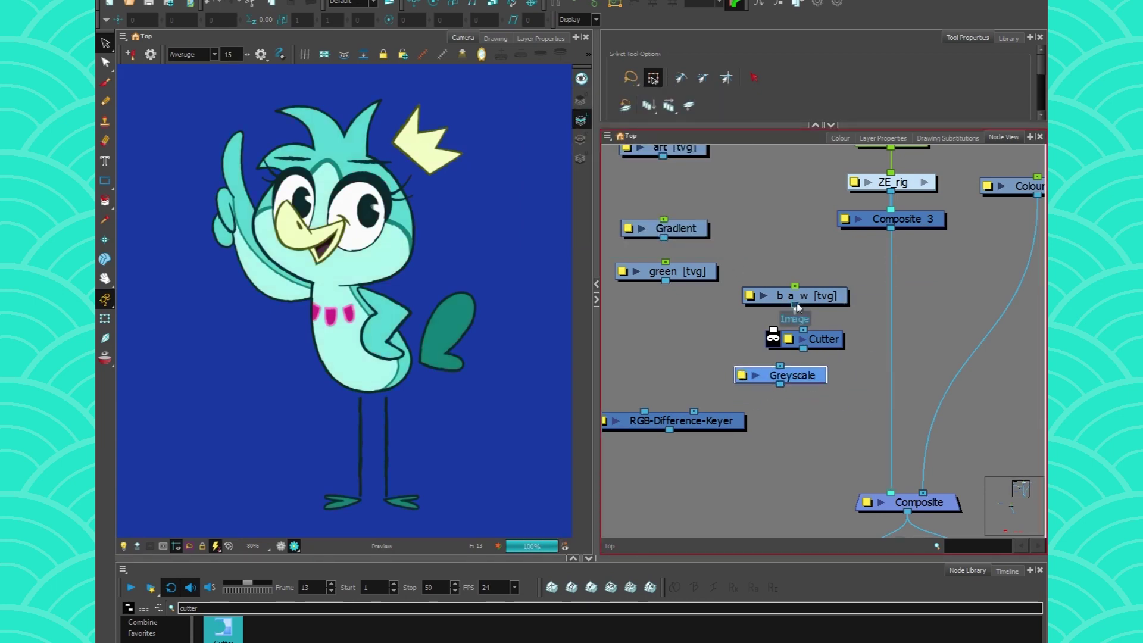
pyautogui.moveTo(824, 340); pyautogui.dragTo(910, 391)
pyautogui.moveTo(795, 305)
pyautogui.mouseDown()
pyautogui.moveTo(861, 381)
pyautogui.moveTo(769, 375)
pyautogui.moveTo(786, 356)
pyautogui.mouseUp()
# - Turn on Matte Output for the Greyscale and insert the node between b_a_w and the Cutter's matte port
pyautogui.doubleClick(786, 356)
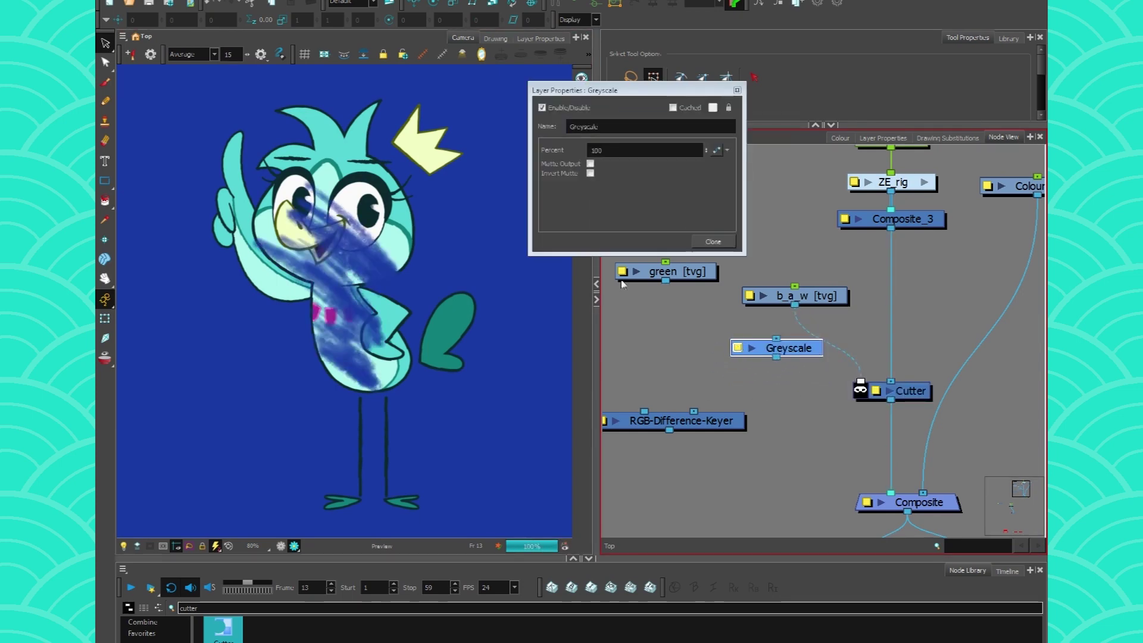
pyautogui.click(713, 241)
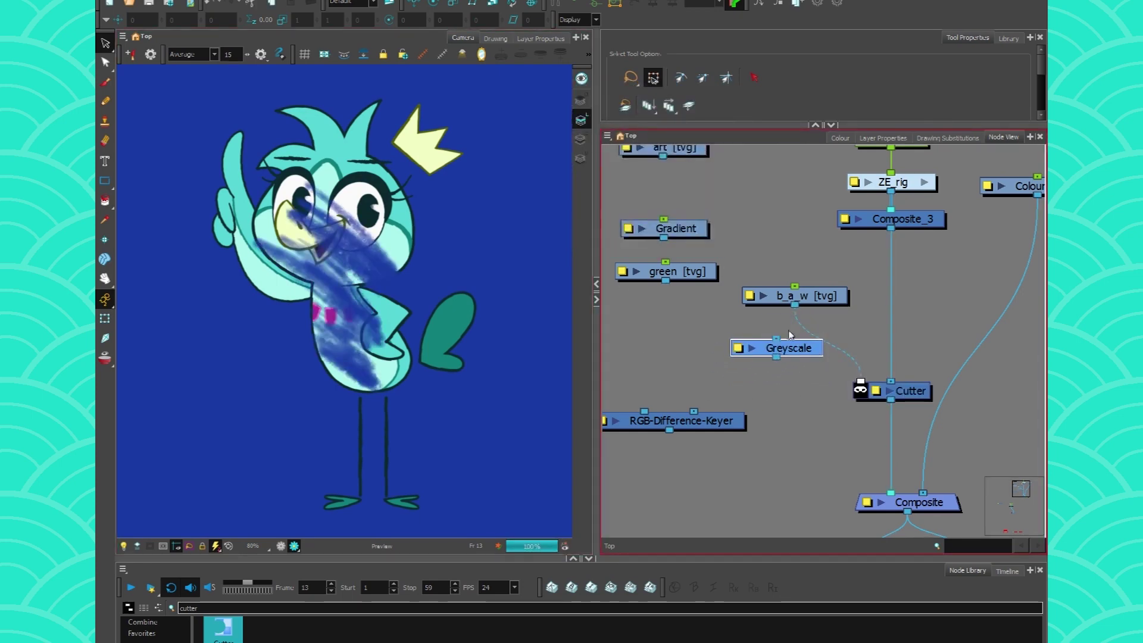
pyautogui.moveTo(801, 348); pyautogui.dragTo(829, 341)
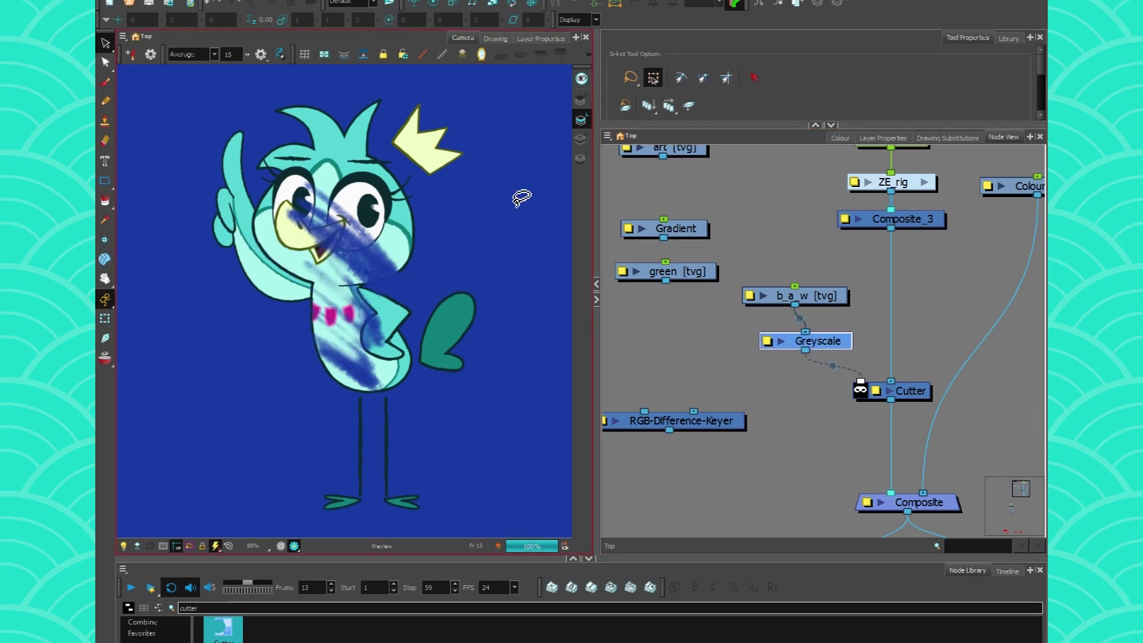
# - Compare the b_a_w strokes in the Drawing view with the cut character in the Camera view
pyautogui.click(495, 39)
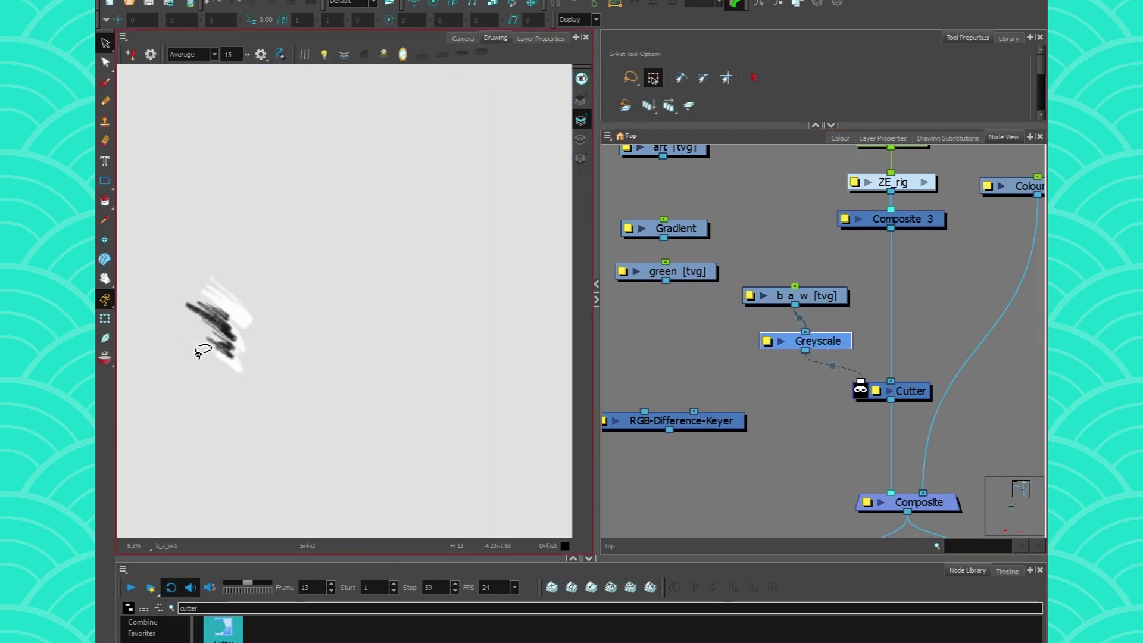
pyautogui.scroll(2, 198, 351)
pyautogui.moveTo(237, 349); pyautogui.dragTo(256, 375)
pyautogui.click(463, 38)
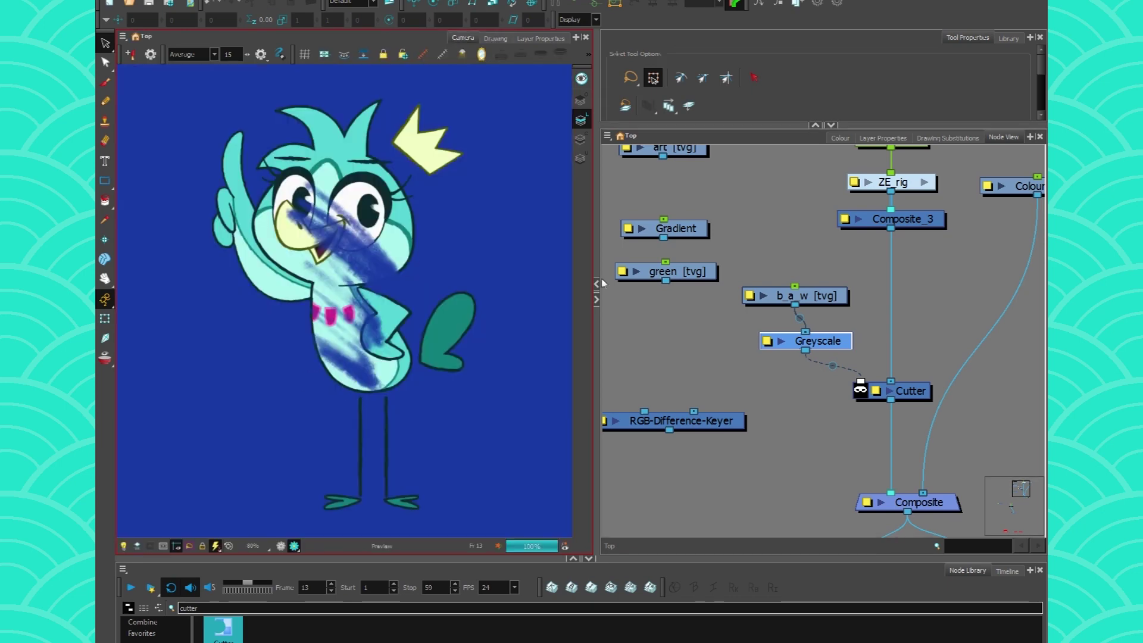
# - Switch off the Greyscale's Matte Output and align the b_a_w node directly above the Greyscale
pyautogui.doubleClick(772, 345)
pyautogui.click(590, 164)
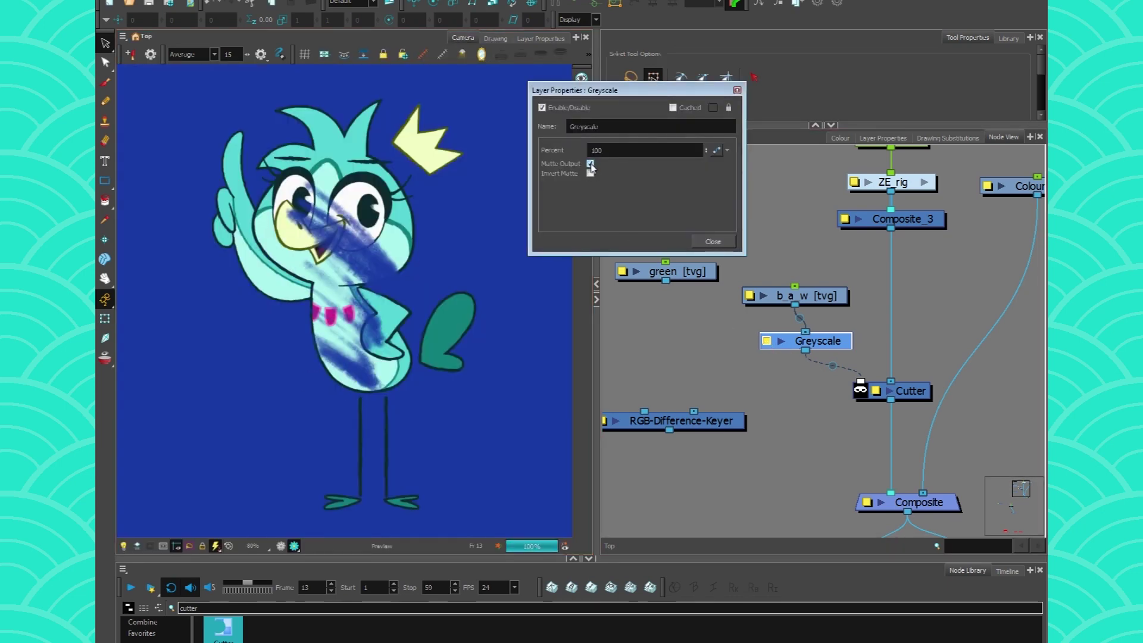
pyautogui.click(590, 164)
pyautogui.click(713, 242)
pyautogui.moveTo(798, 300); pyautogui.dragTo(810, 301)
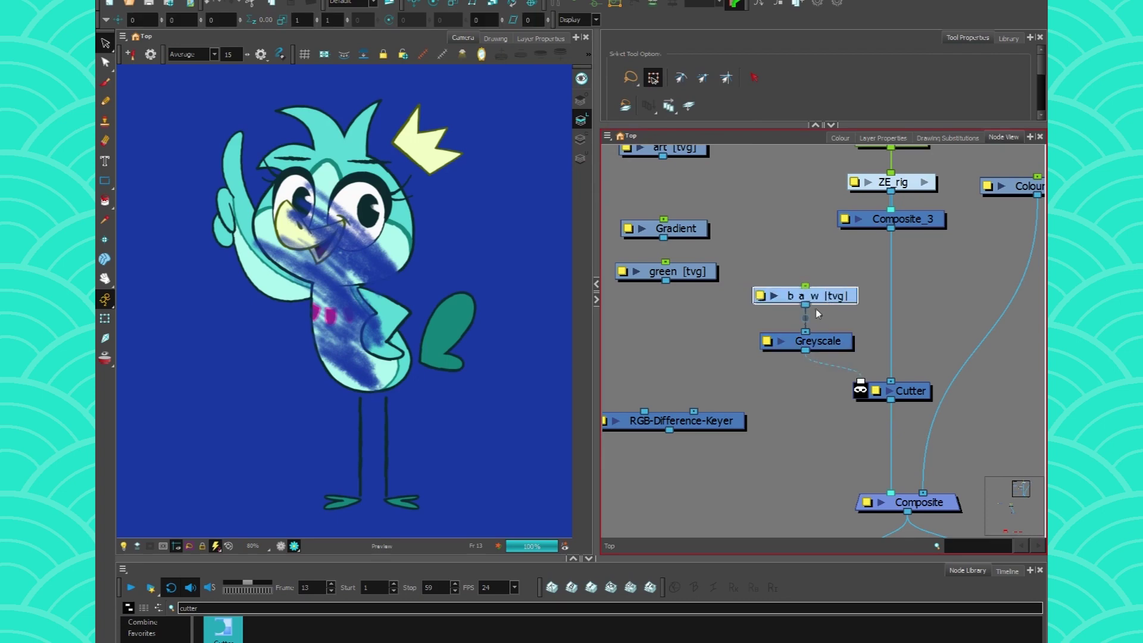
# - Disconnect b_a_w from the Greyscale and move the drawing node back beneath the art node
pyautogui.click(779, 268)
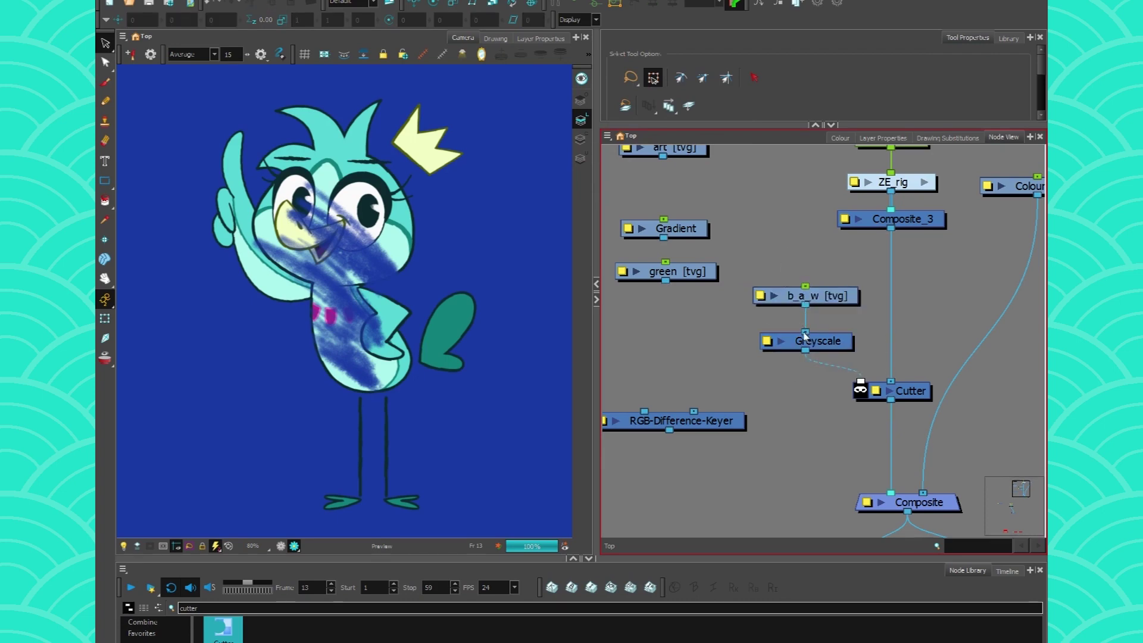
pyautogui.moveTo(831, 301)
pyautogui.mouseDown()
pyautogui.moveTo(785, 201)
pyautogui.moveTo(817, 201)
pyautogui.mouseUp()
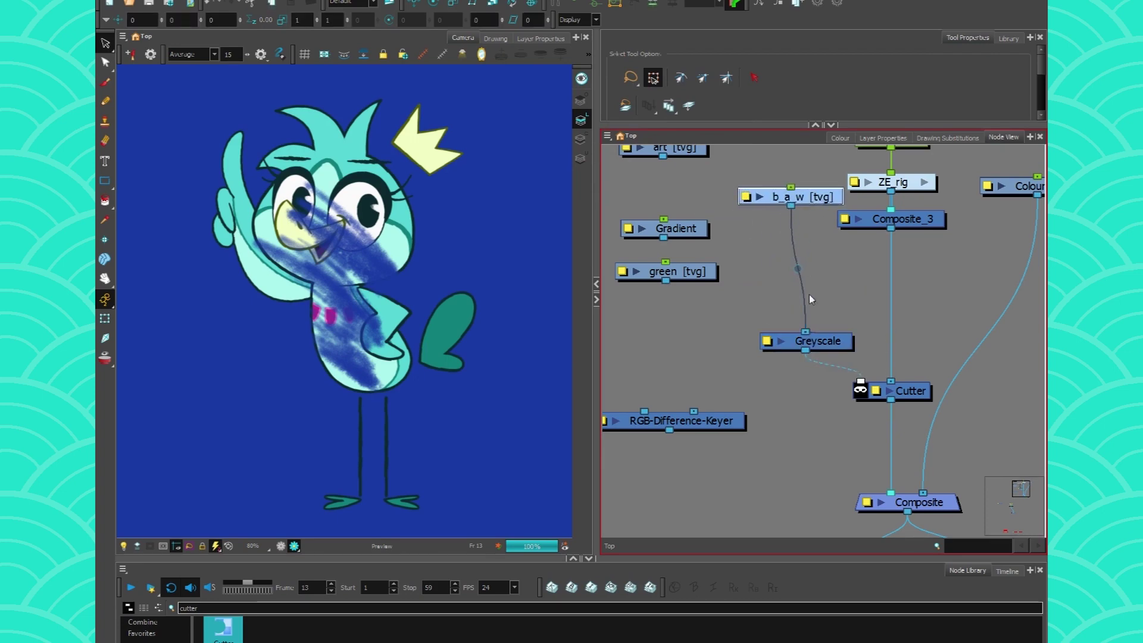
pyautogui.moveTo(805, 331)
pyautogui.mouseDown()
pyautogui.moveTo(802, 219)
pyautogui.moveTo(670, 188)
pyautogui.moveTo(682, 188)
pyautogui.mouseUp()
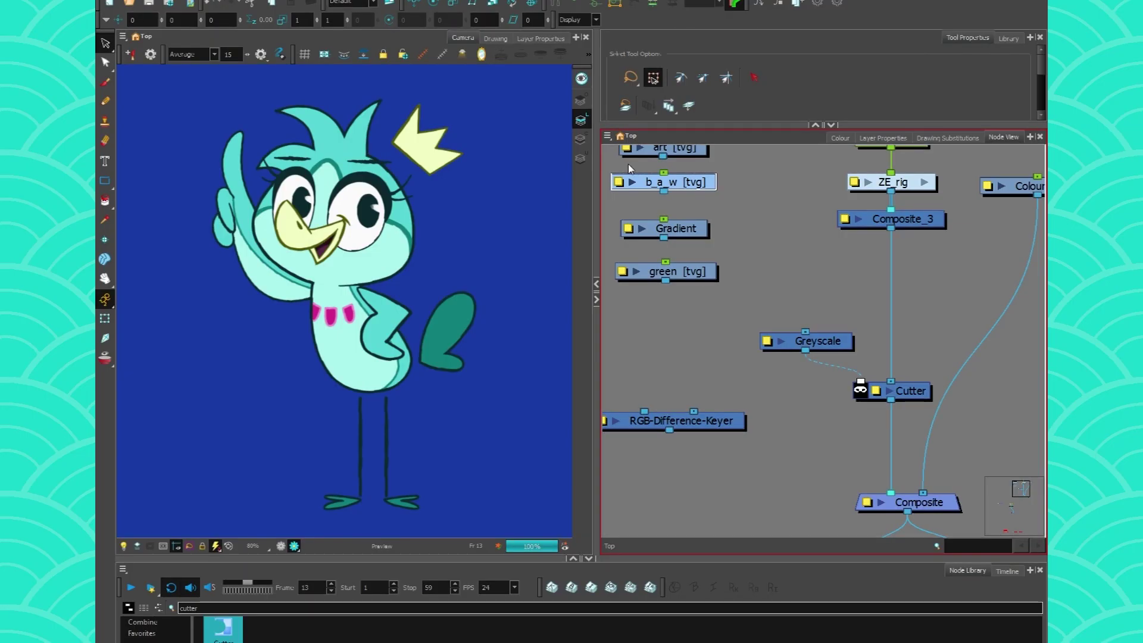
# - Connect the Gradient to the Composite and lower the gradient's black end point with the Transform tool to shorten the fade
pyautogui.moveTo(676, 228); pyautogui.dragTo(882, 494)
pyautogui.scroll(-2, 373, 303)
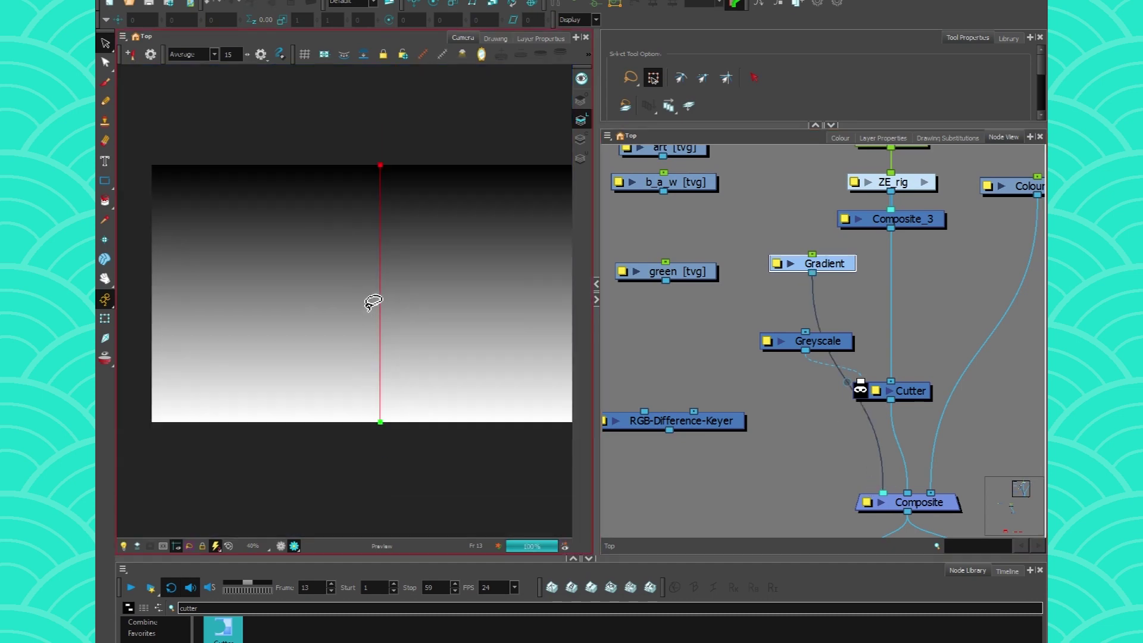
pyautogui.hotkey('shift', 't')
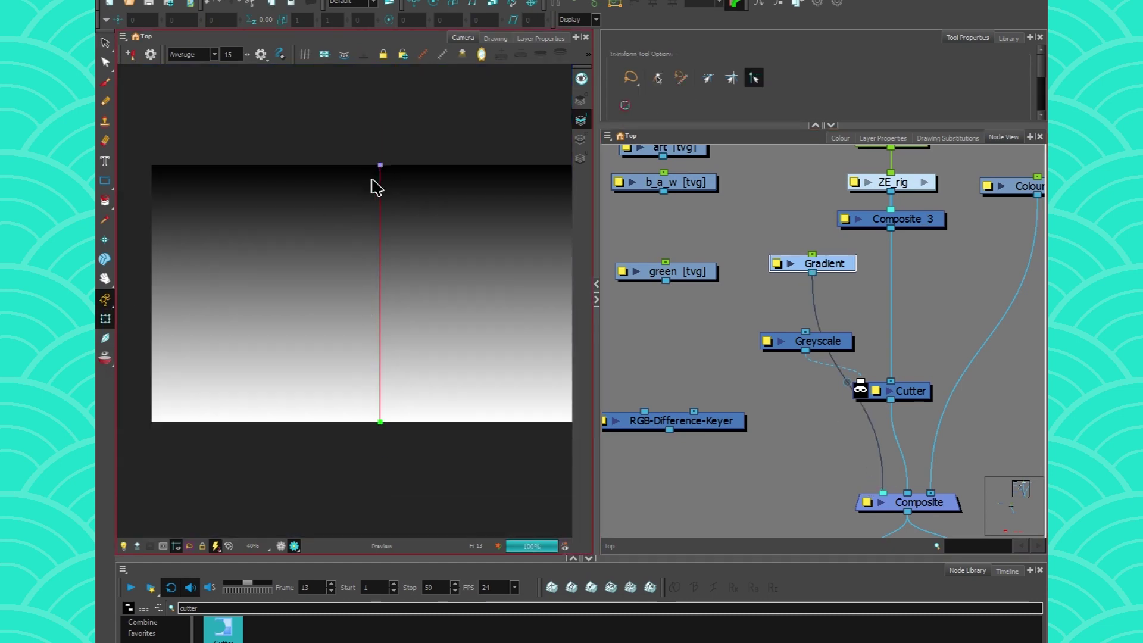
pyautogui.moveTo(380, 164); pyautogui.dragTo(372, 246)
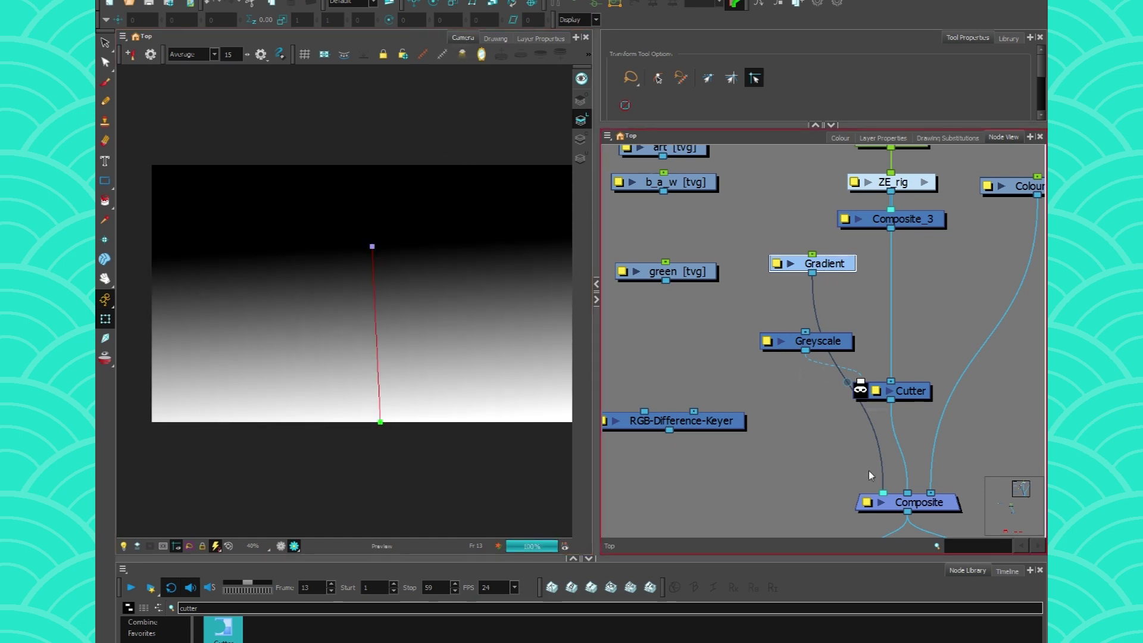
# - Reroute the Gradient from the Composite into the Greyscale's input and invert the Cutter
pyautogui.moveTo(883, 493); pyautogui.dragTo(805, 331)
pyautogui.moveTo(817, 341); pyautogui.dragTo(823, 340)
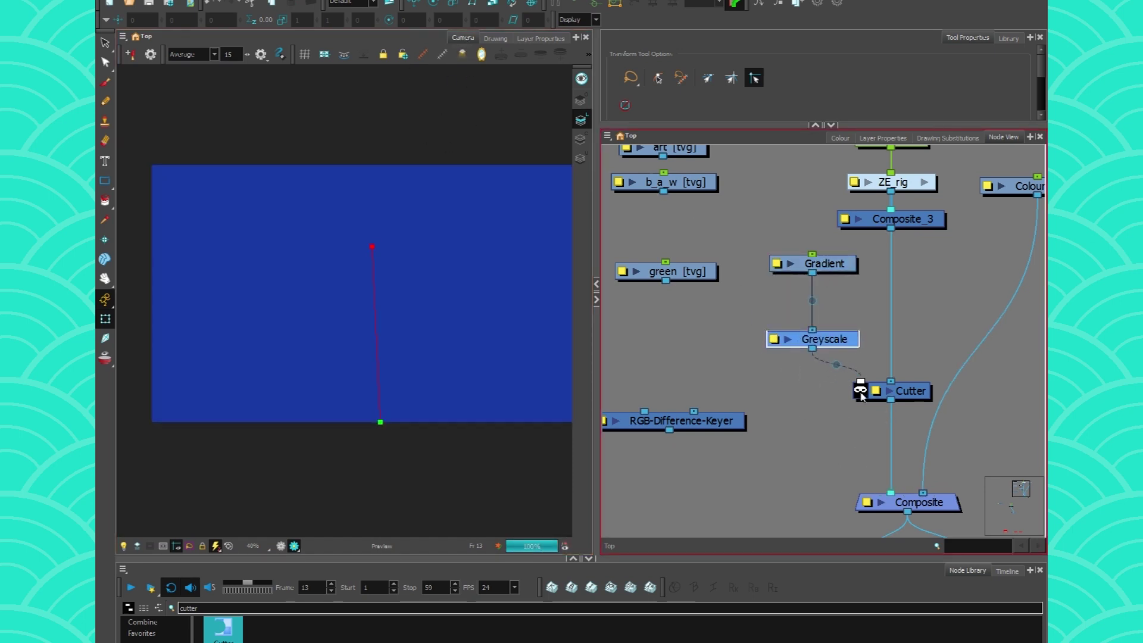
pyautogui.click(866, 390)
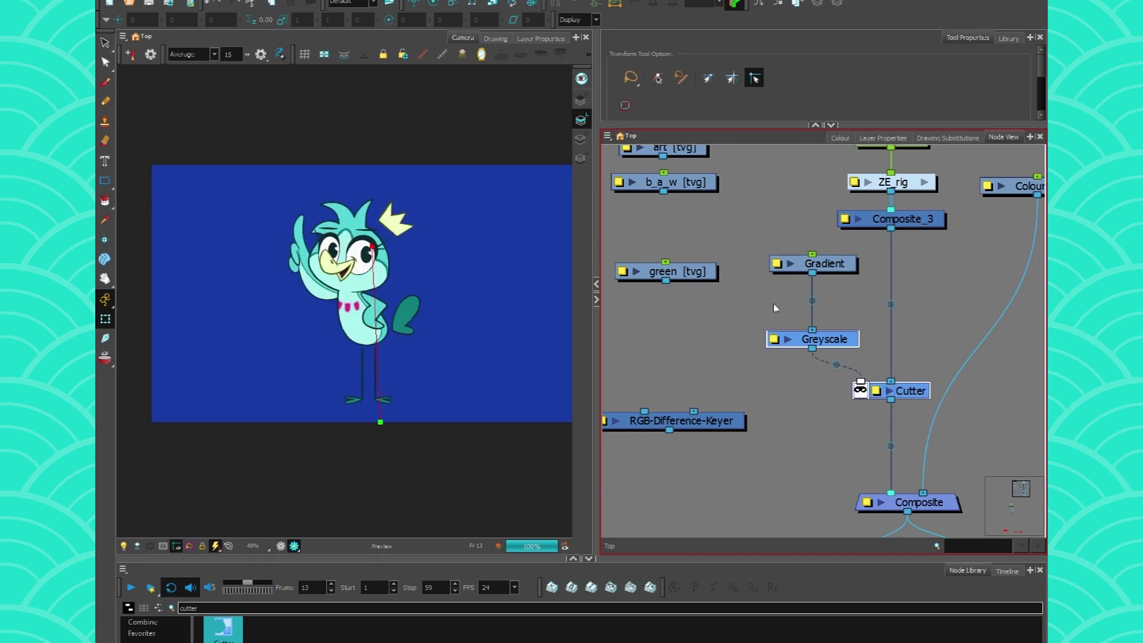
# - Turn on Matte Output for the Greyscale and close its layer properties
pyautogui.click(774, 339)
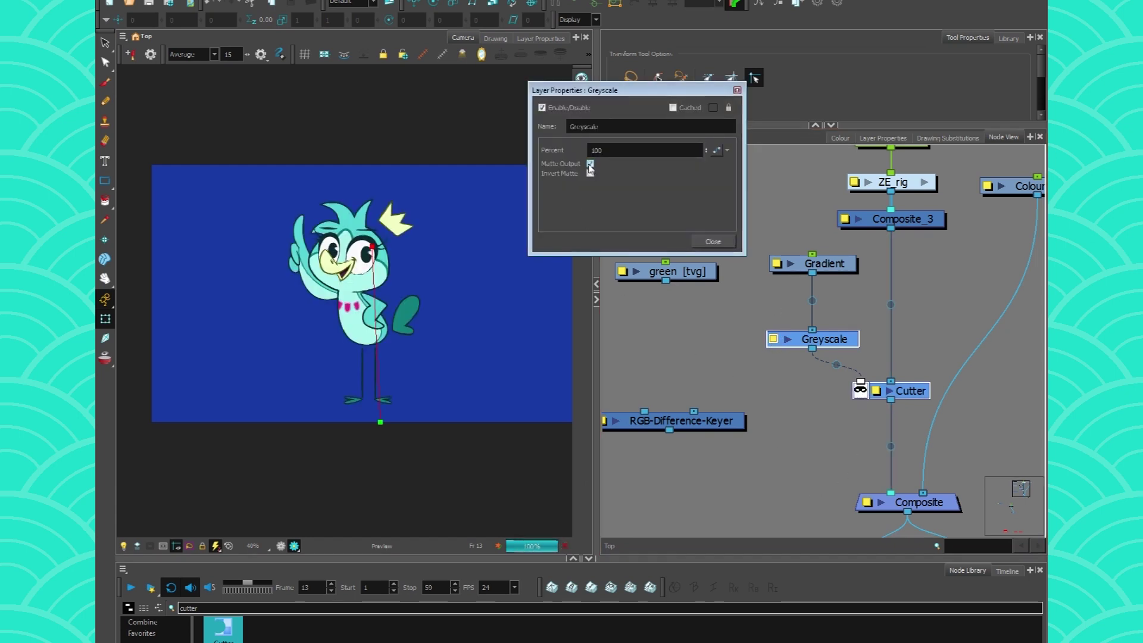
pyautogui.click(590, 165)
pyautogui.click(713, 242)
# - Move the gradient's upper end point up to the bird's hair so the fade covers less of the head
pyautogui.scroll(1, 327, 222)
pyautogui.click(378, 318)
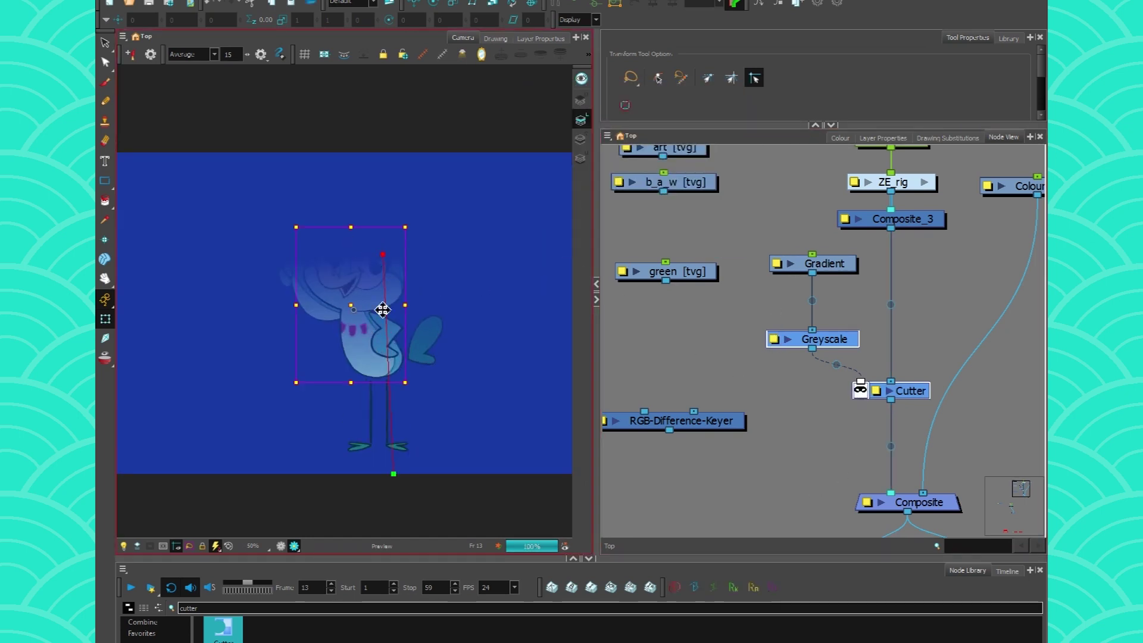
pyautogui.click(352, 123)
pyautogui.click(388, 257)
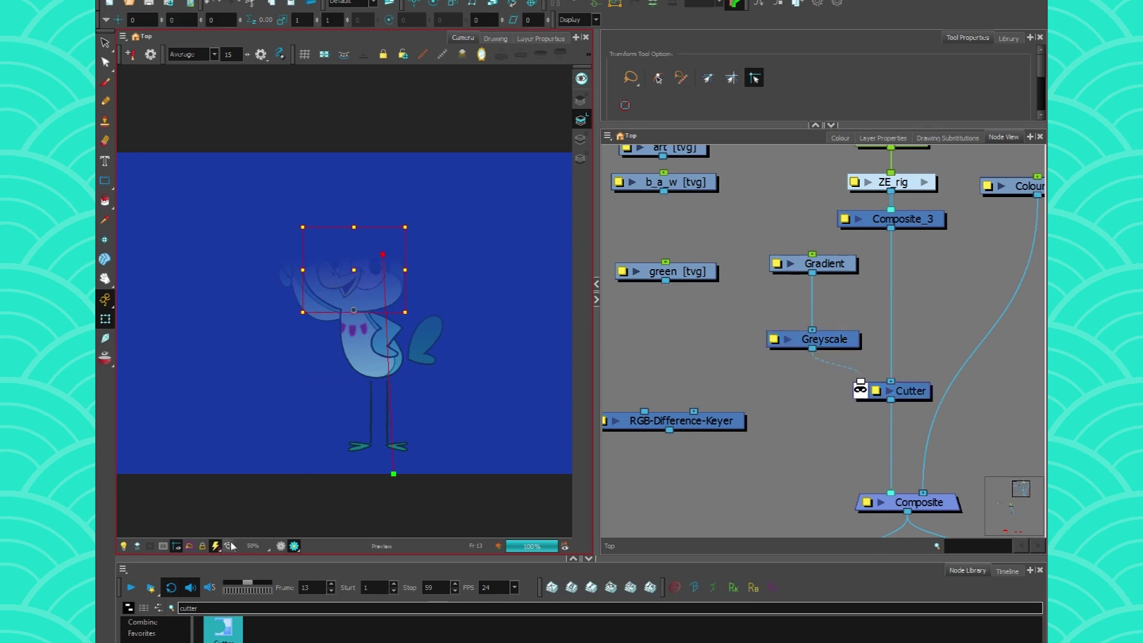
pyautogui.click(280, 546)
pyautogui.click(294, 546)
pyautogui.moveTo(383, 254); pyautogui.dragTo(326, 217)
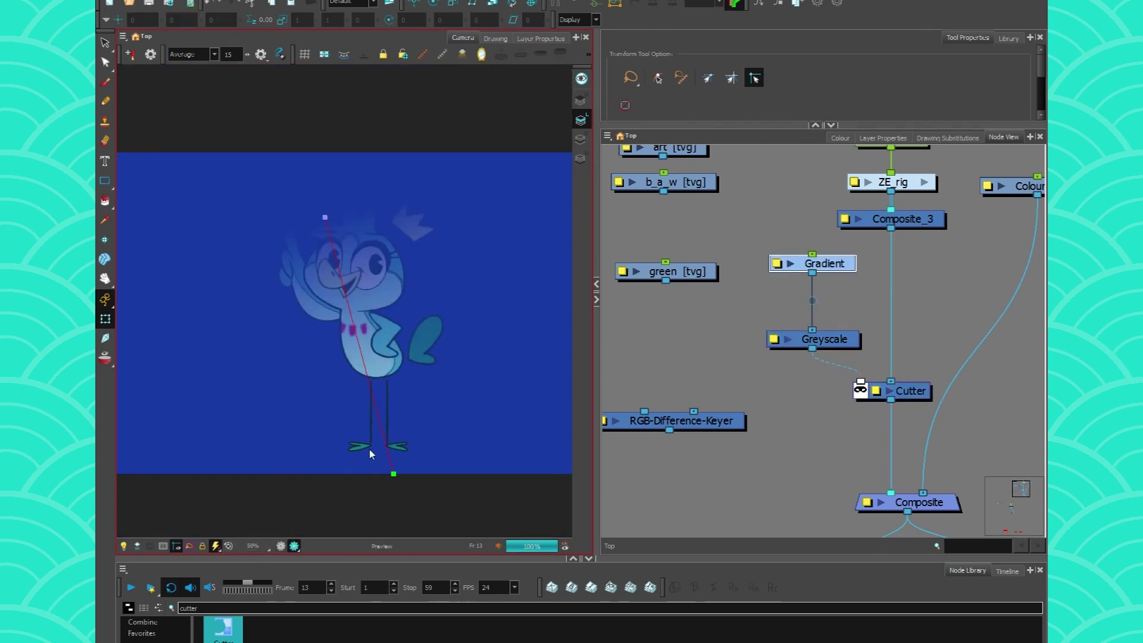
# - Detach the Gradient and Greyscale from the Cutter and each other, and park both nodes below the green drawing
pyautogui.moveTo(812, 321); pyautogui.dragTo(782, 287)
pyautogui.moveTo(861, 380); pyautogui.dragTo(838, 357)
pyautogui.moveTo(835, 340); pyautogui.dragTo(828, 305)
pyautogui.keyDown('ctrl'); pyautogui.click(825, 263); pyautogui.keyUp('ctrl')
pyautogui.moveTo(825, 263); pyautogui.dragTo(687, 325)
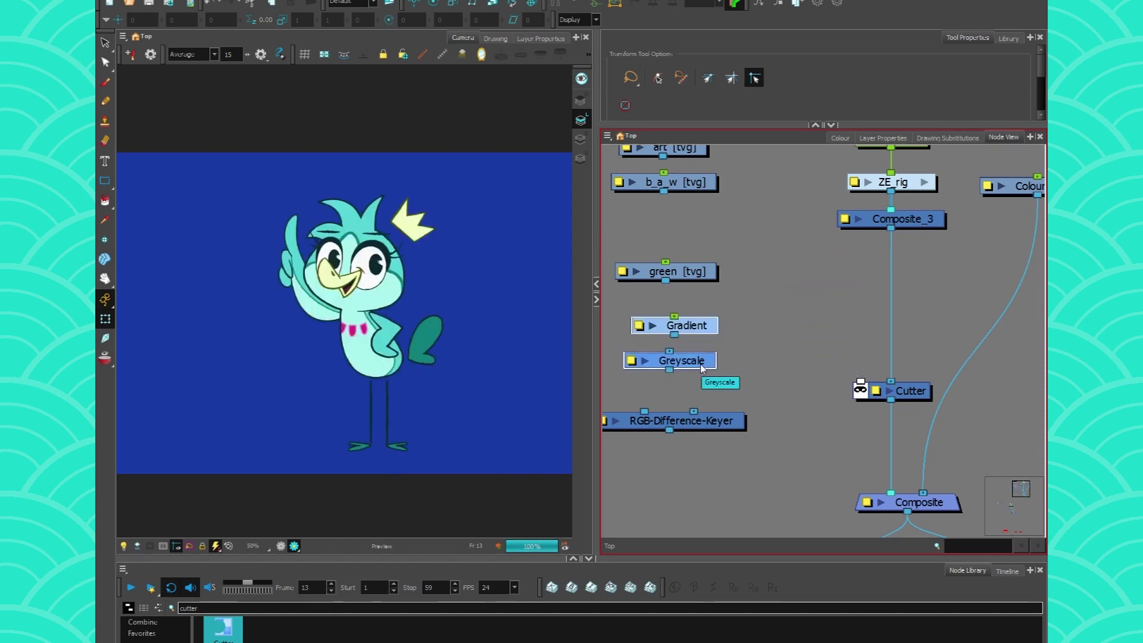
# - Connect the green drawing to the Composite and insert the Greyscale between them
pyautogui.moveTo(700, 278); pyautogui.dragTo(883, 493)
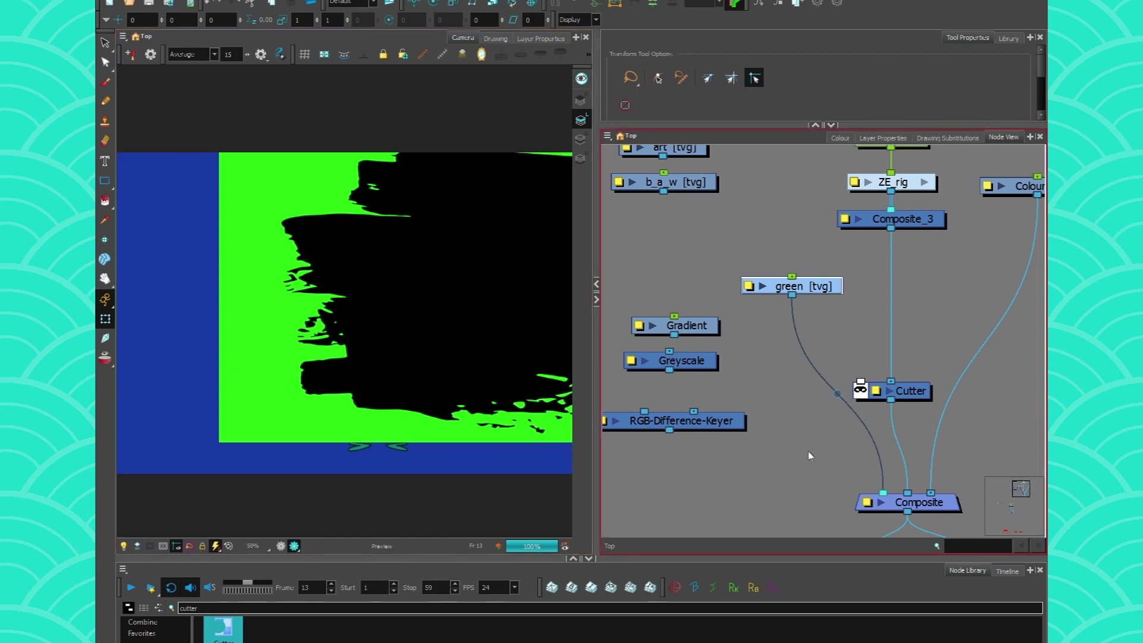
pyautogui.moveTo(884, 494)
pyautogui.mouseDown()
pyautogui.moveTo(862, 387)
pyautogui.moveTo(848, 384)
pyautogui.moveTo(883, 494)
pyautogui.mouseUp()
pyautogui.moveTo(685, 327); pyautogui.dragTo(671, 307)
pyautogui.moveTo(701, 362); pyautogui.dragTo(824, 367)
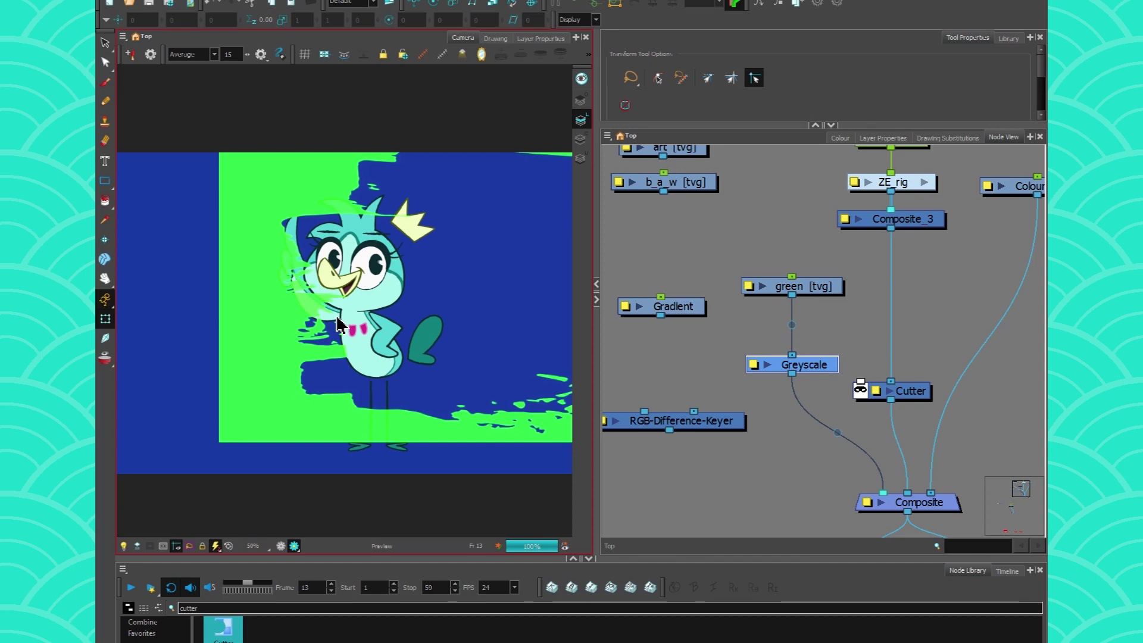
# - Replace the Greyscale with the RGB-Difference-Keyer between the green drawing and the Composite, setting the Greyscale aside
pyautogui.moveTo(814, 373); pyautogui.dragTo(707, 365)
pyautogui.moveTo(712, 423); pyautogui.dragTo(812, 348)
pyautogui.moveTo(712, 359); pyautogui.dragTo(652, 364)
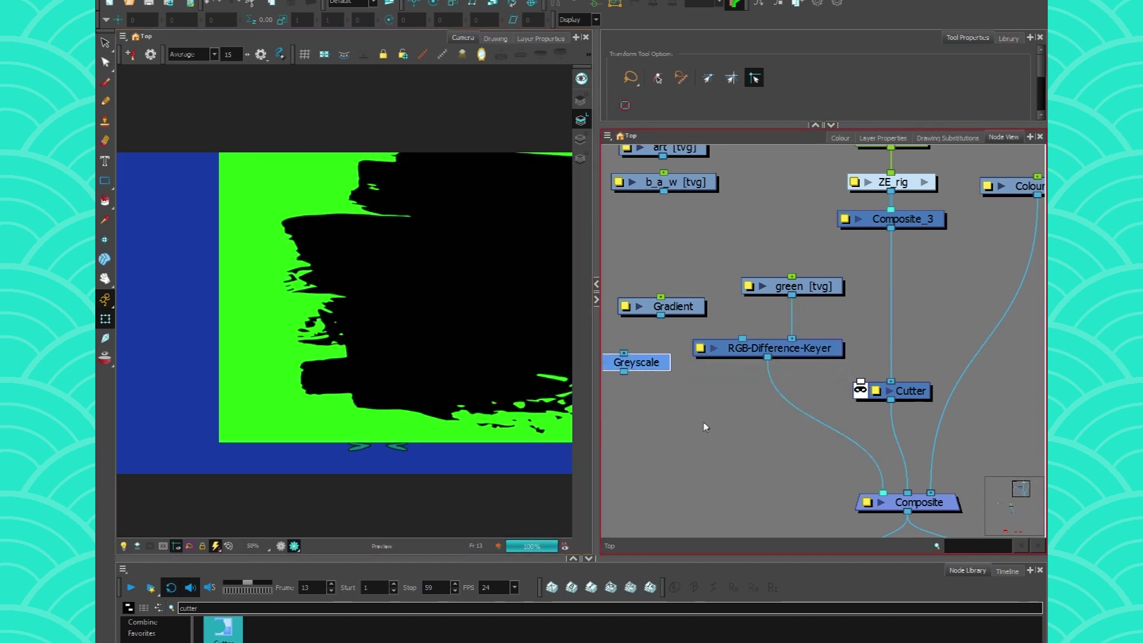
# - Sample the drawing's green as the RGB-Difference-Keyer's key colour, giving red 38, green 255 and blue 17
pyautogui.doubleClick(744, 349)
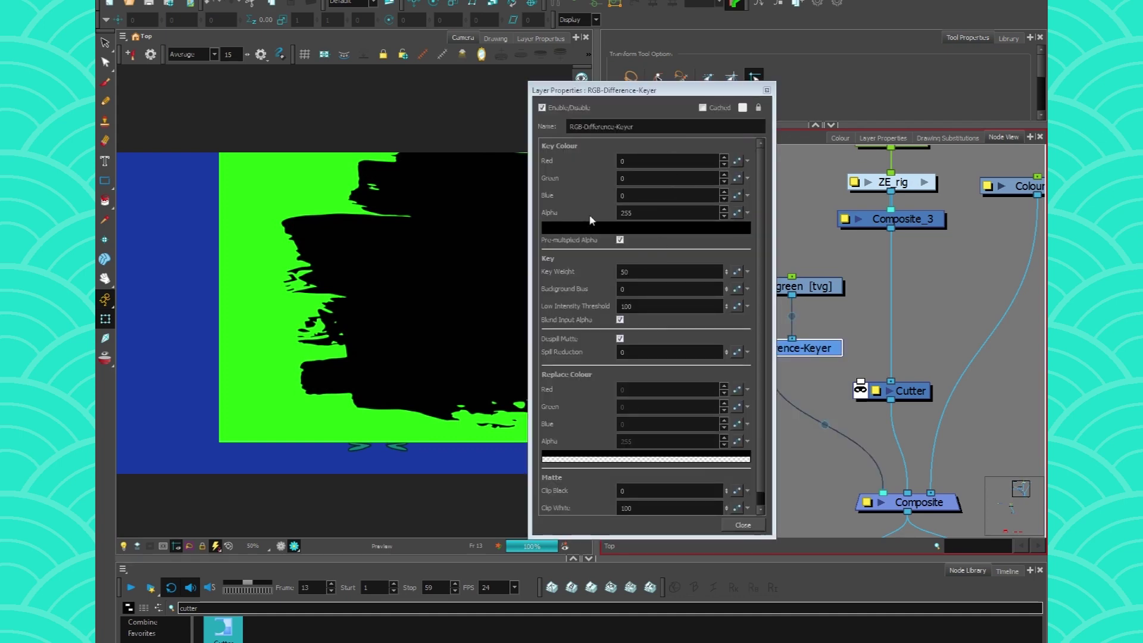
pyautogui.click(591, 229)
pyautogui.click(696, 268)
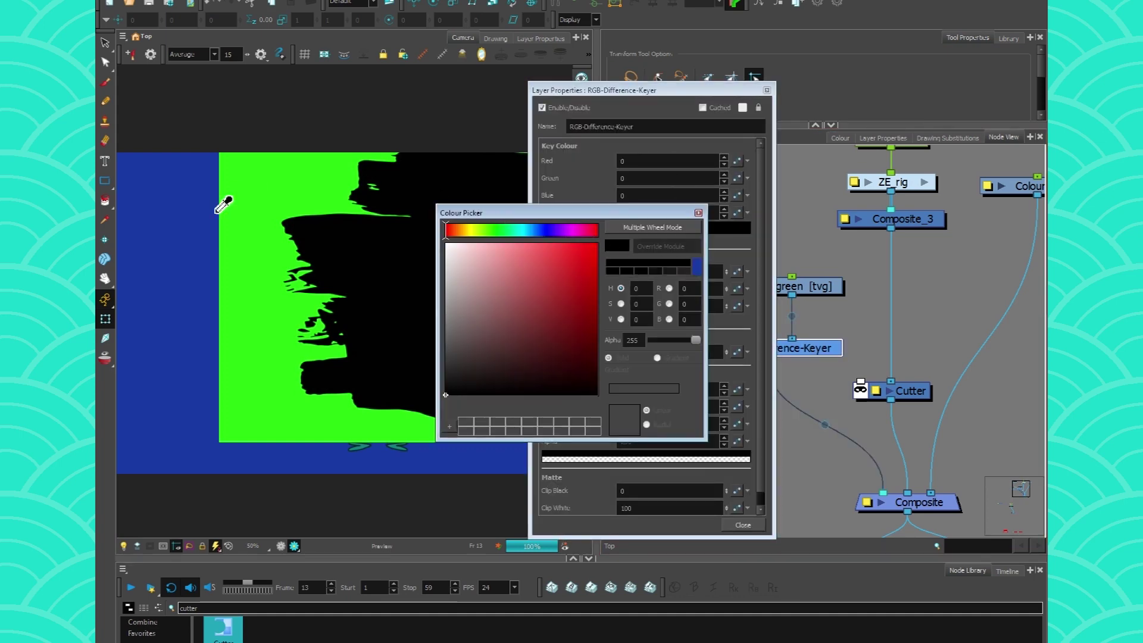
pyautogui.click(263, 203)
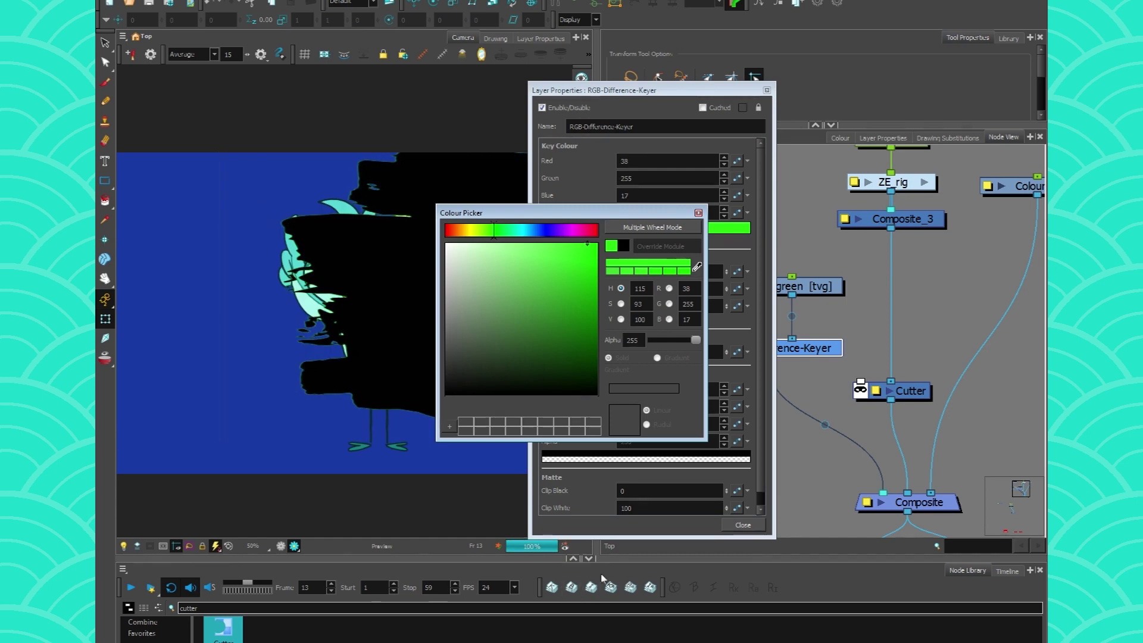
# - Try the drawing's black as the key colour, resample the green, and close the colour picker
pyautogui.click(697, 268)
pyautogui.click(375, 281)
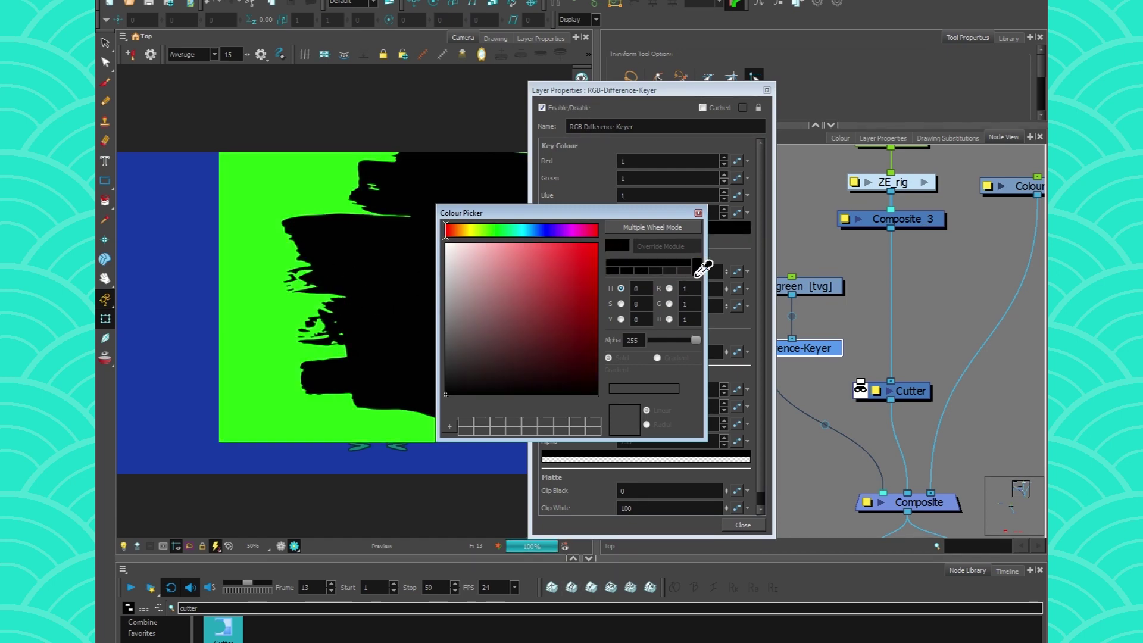
pyautogui.click(274, 178)
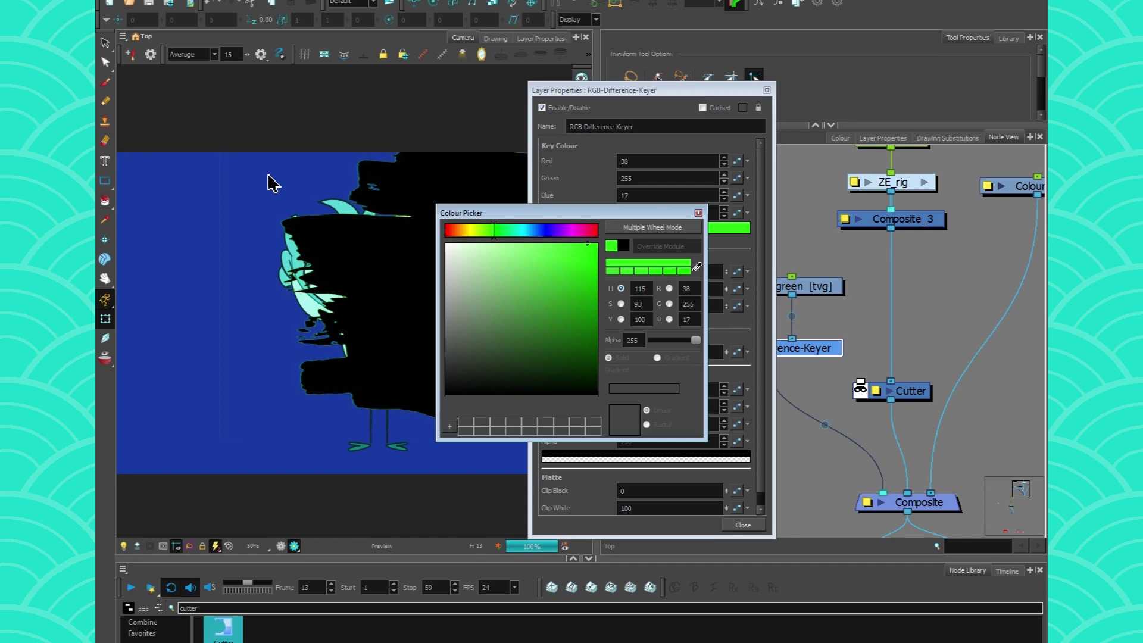
pyautogui.click(698, 213)
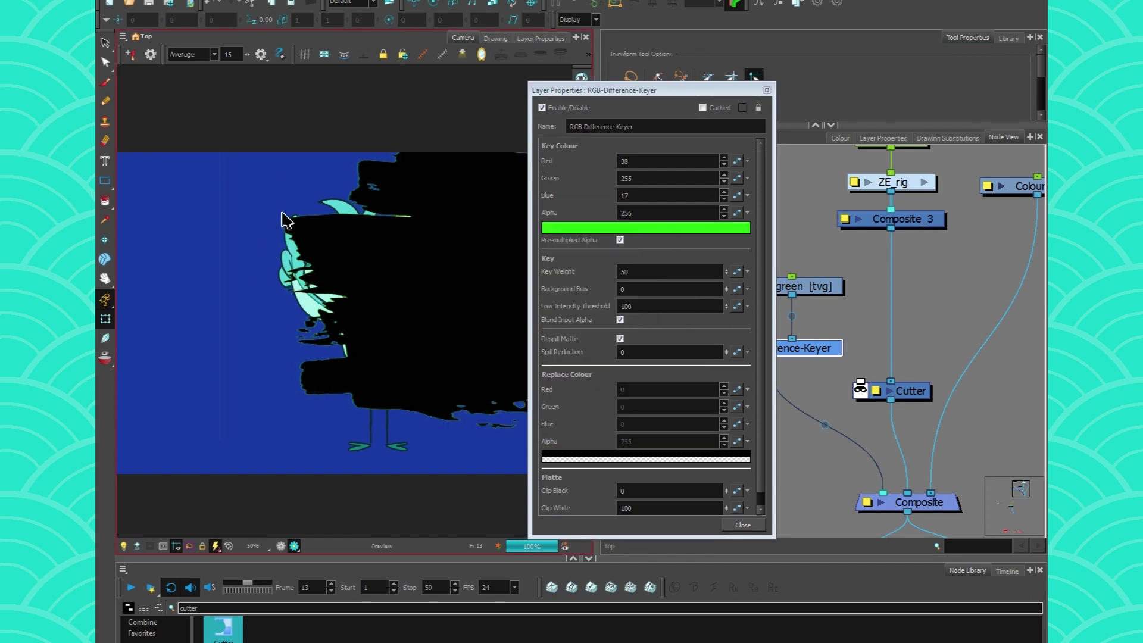
# - Examine the keyed brush edges around the bird's raised hand for green spill
pyautogui.scroll(3, 287, 220)
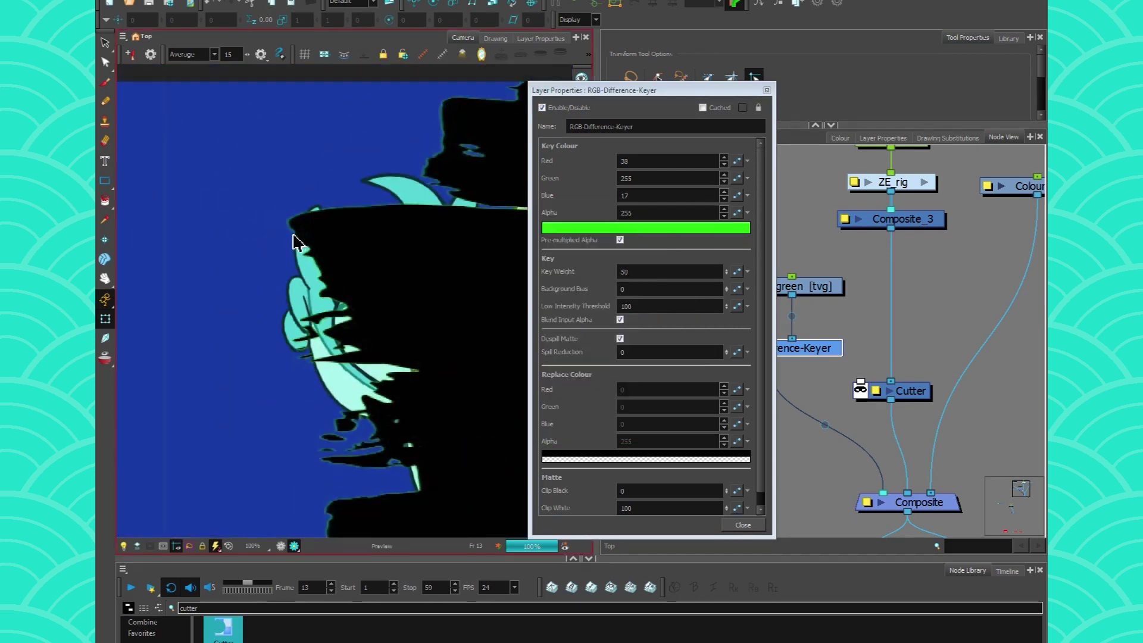
pyautogui.scroll(5, 297, 192)
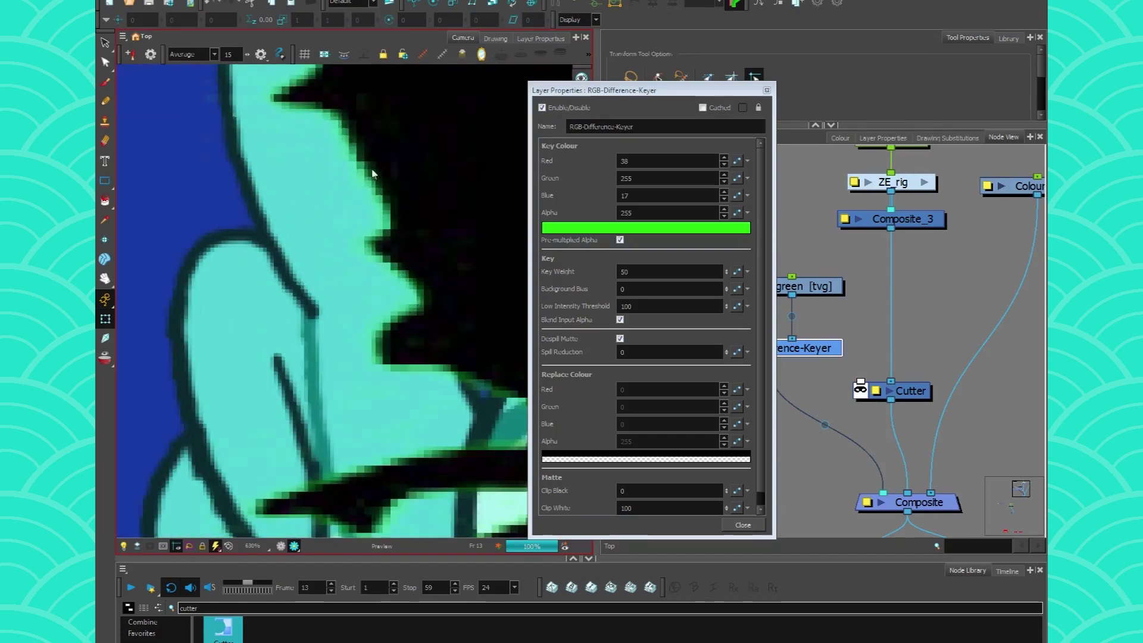
pyautogui.scroll(-3, 372, 173)
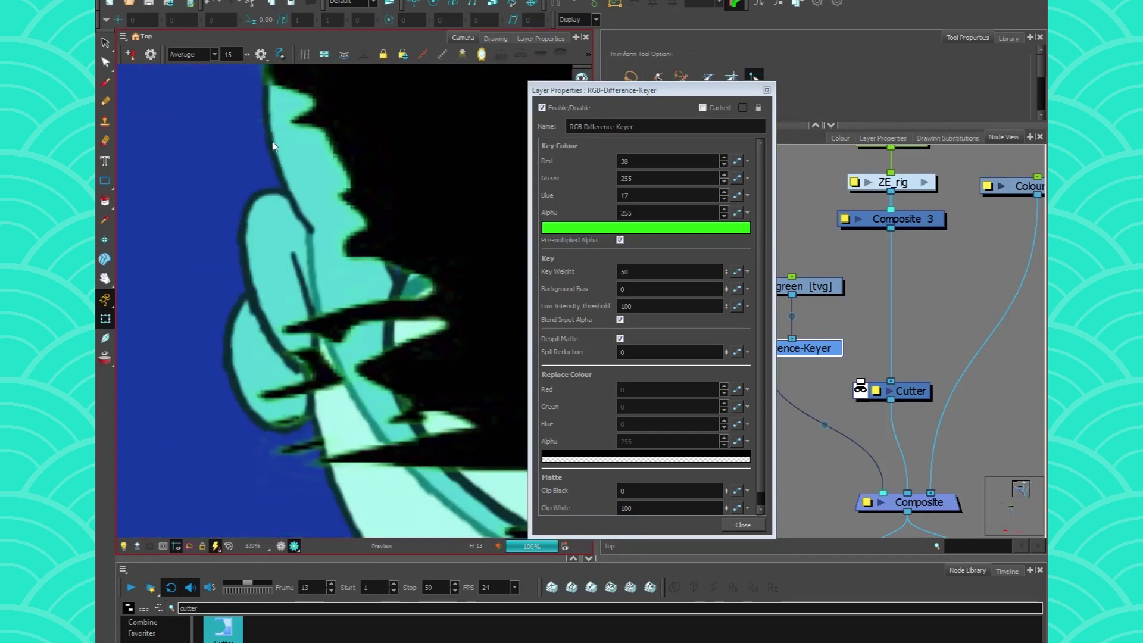
pyautogui.moveTo(274, 81); pyautogui.dragTo(326, 287)
pyautogui.scroll(-4, 373, 367)
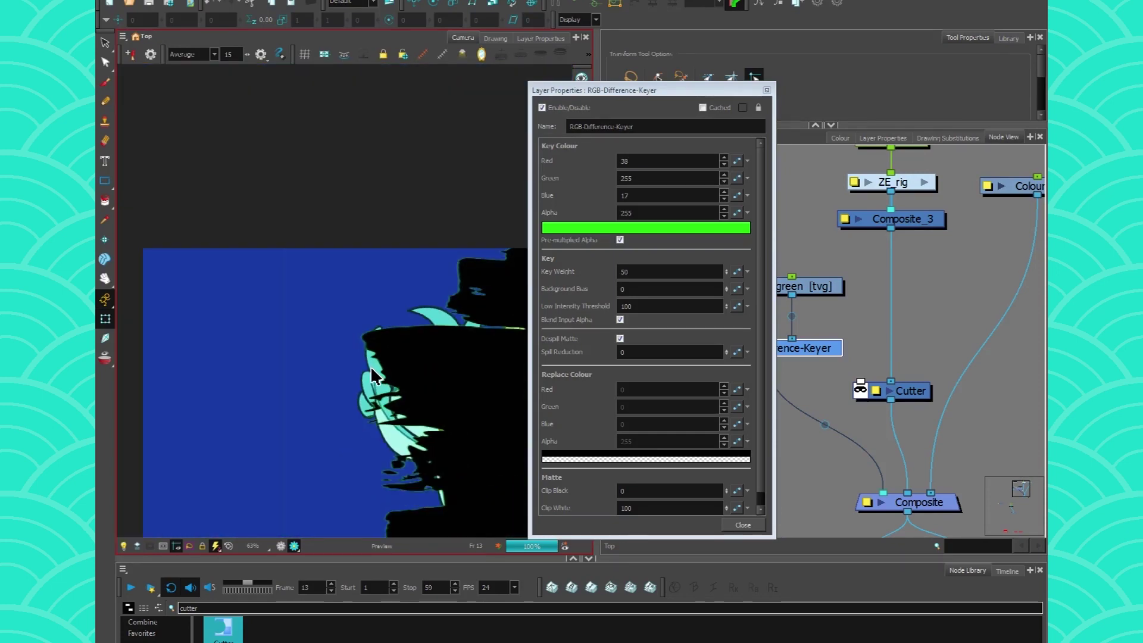
pyautogui.moveTo(341, 429); pyautogui.dragTo(264, 306)
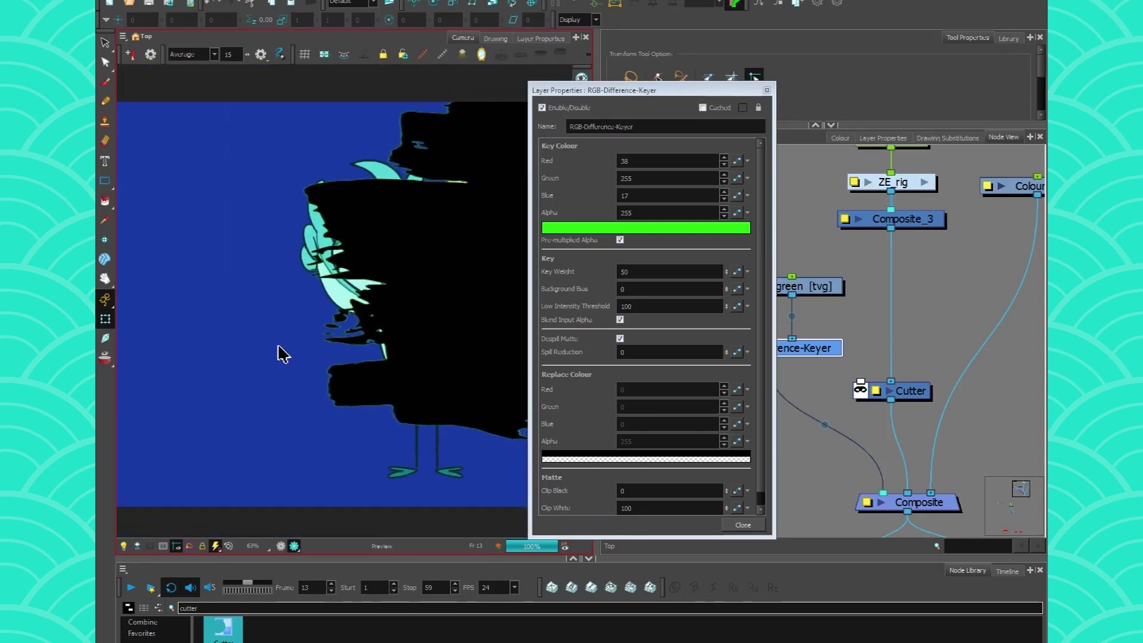
pyautogui.scroll(-1, 278, 347)
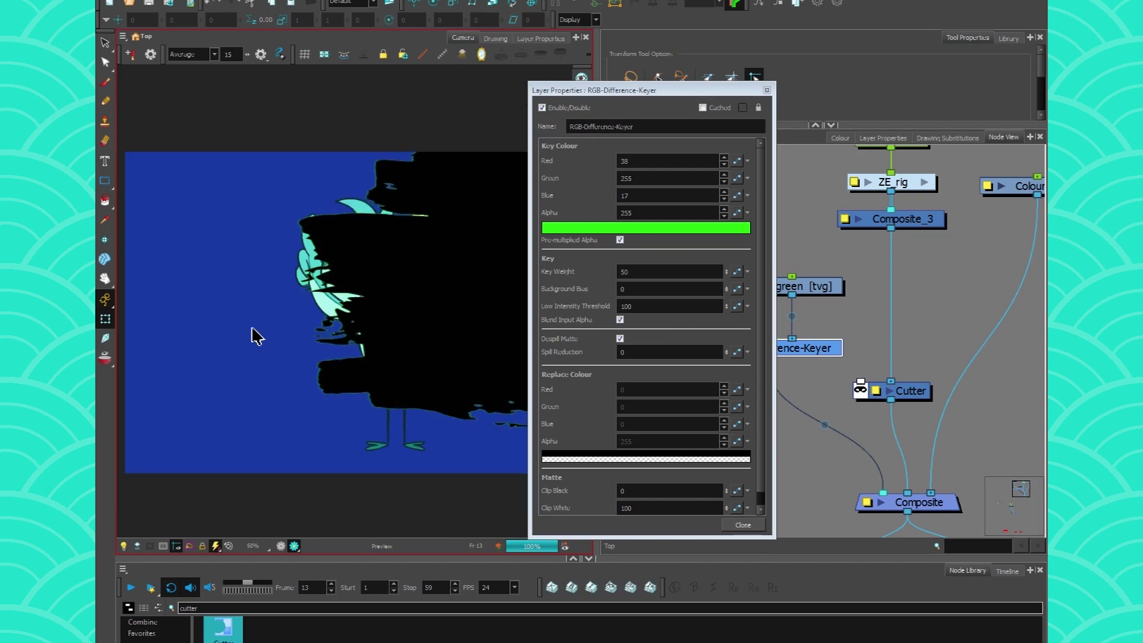
# - Set the RGB-Difference-Keyer's Spill Reduction to 100 and close its layer properties
pyautogui.moveTo(726, 352); pyautogui.dragTo(733, 297)
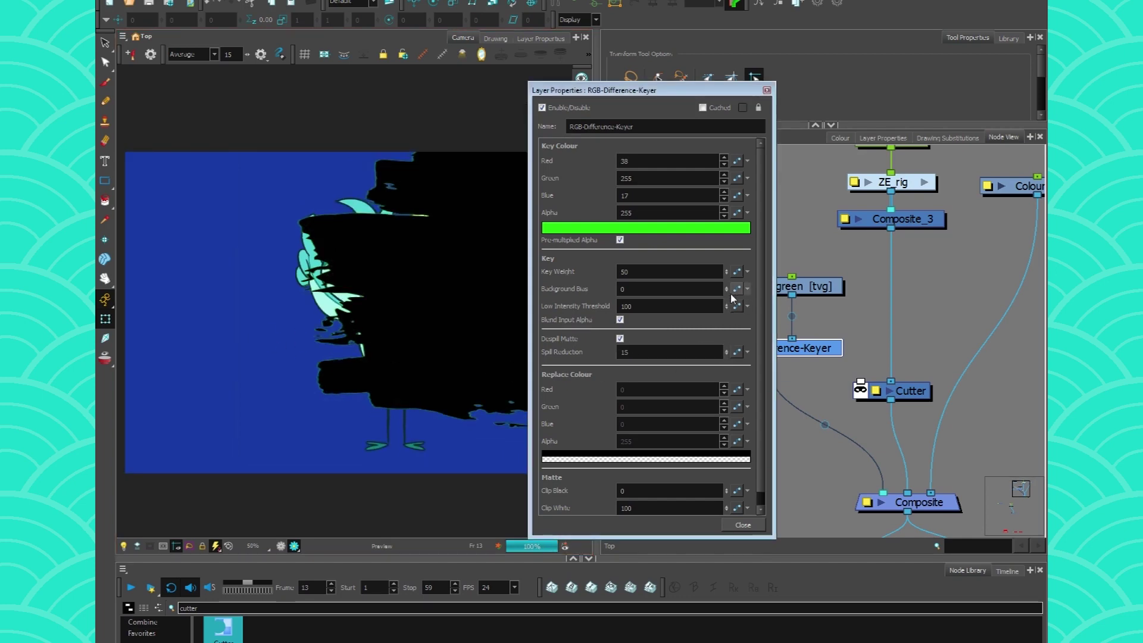
pyautogui.moveTo(727, 353); pyautogui.dragTo(725, 197)
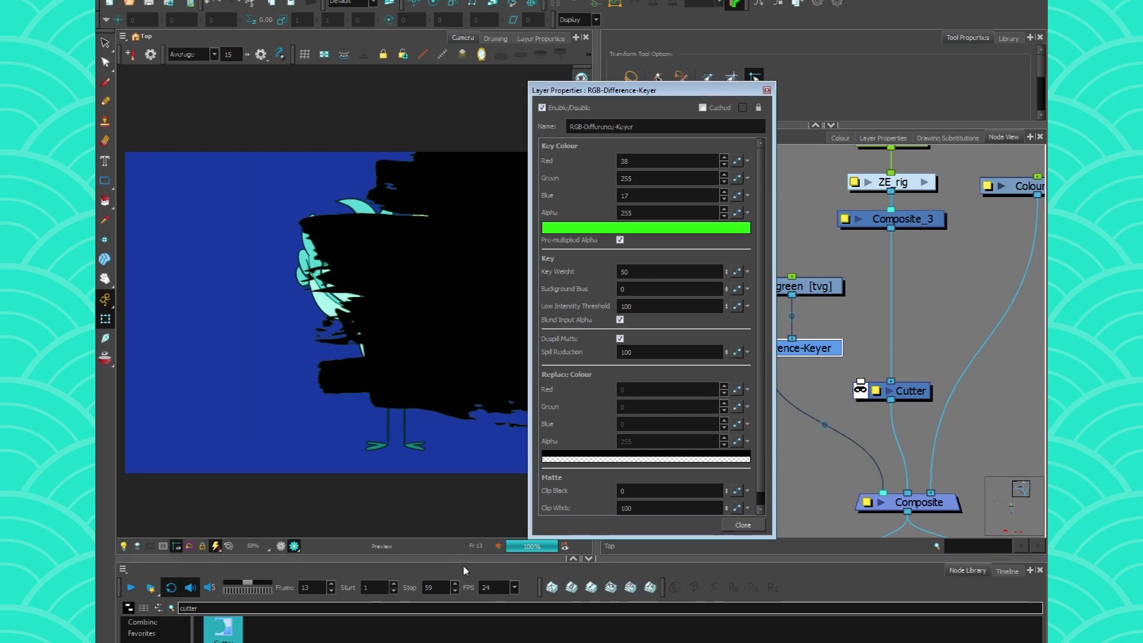
pyautogui.click(767, 90)
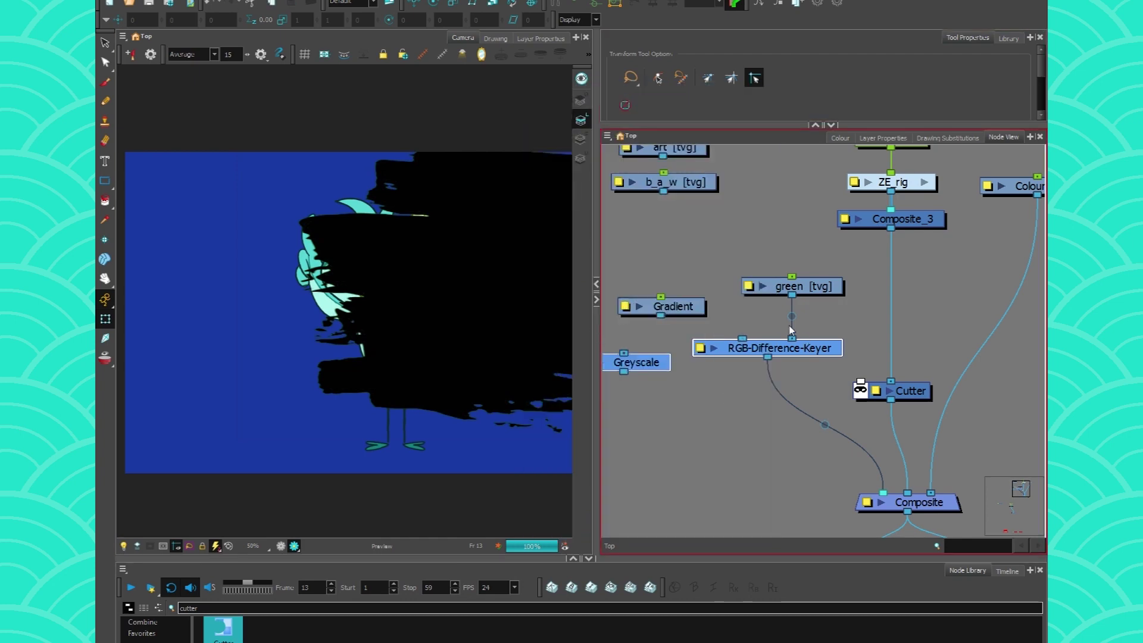
# - Reroute the RGB-Difference-Keyer's output from the Composite to the Cutter's matte port and select the green drawing
pyautogui.moveTo(884, 490); pyautogui.dragTo(859, 388)
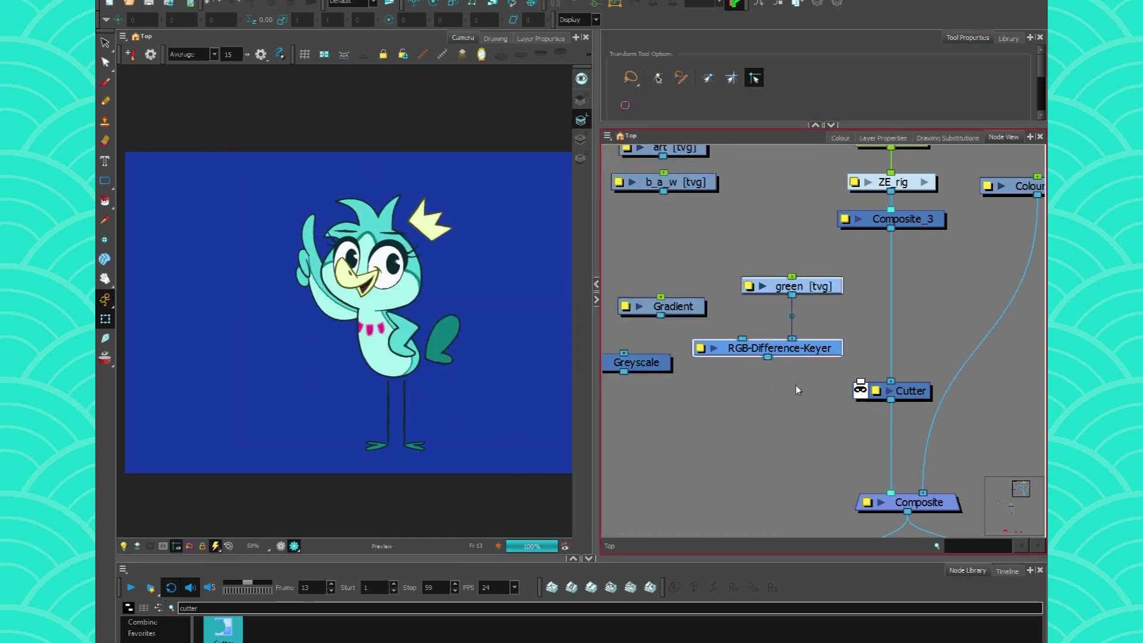
pyautogui.moveTo(767, 357); pyautogui.dragTo(860, 381)
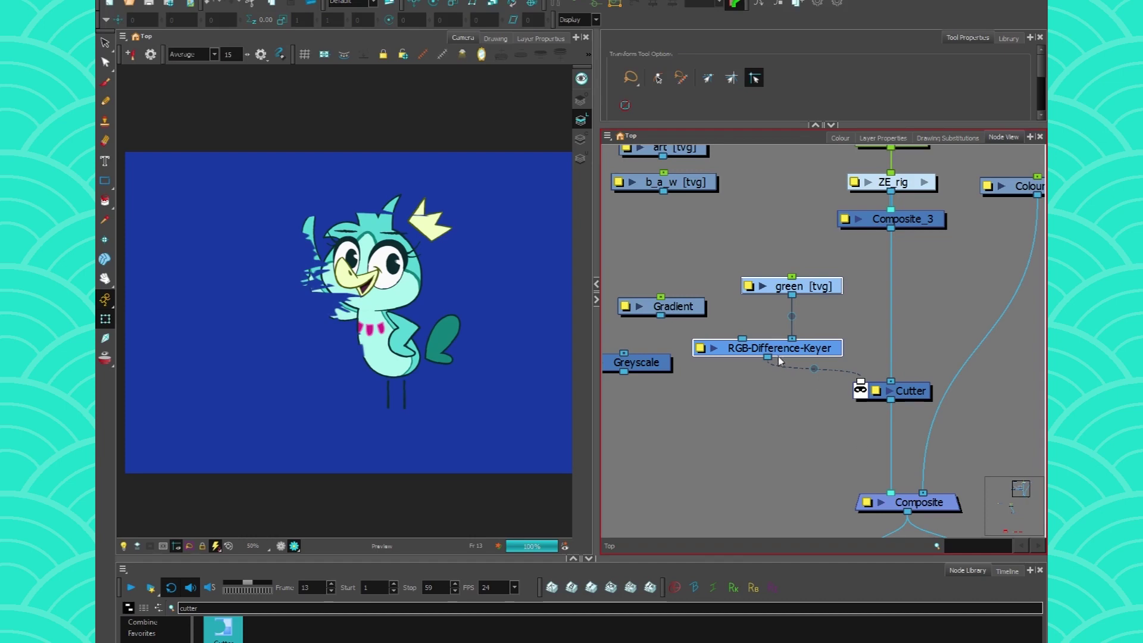
pyautogui.click(796, 267)
pyautogui.click(784, 285)
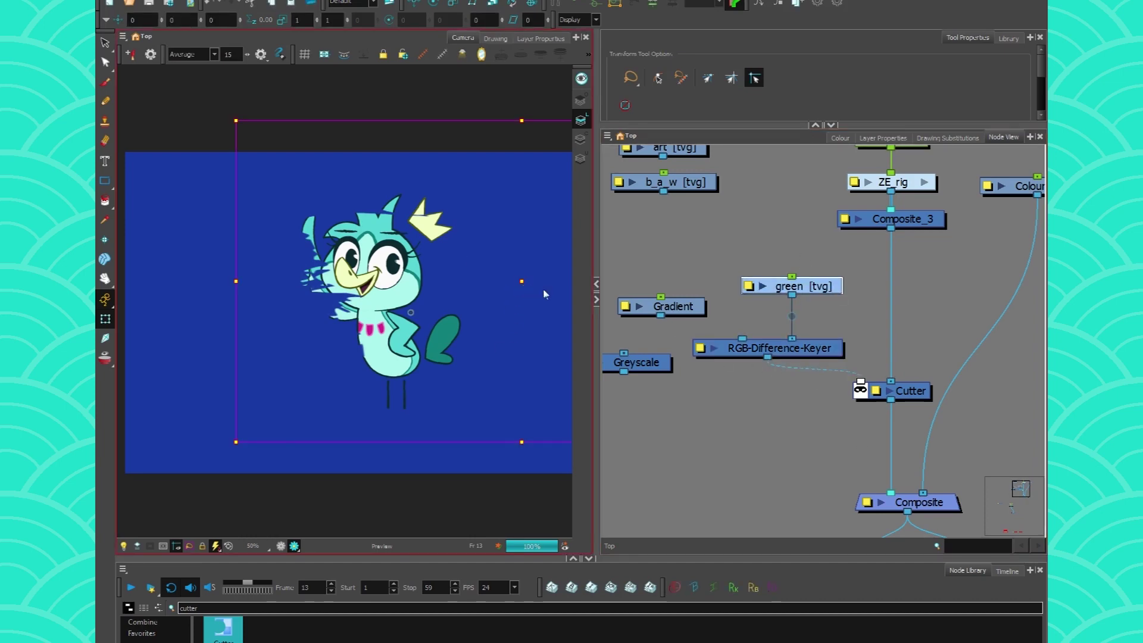
pyautogui.moveTo(857, 386)
pyautogui.mouseDown()
pyautogui.moveTo(883, 493)
pyautogui.moveTo(842, 390)
pyautogui.moveTo(860, 386)
pyautogui.mouseUp()
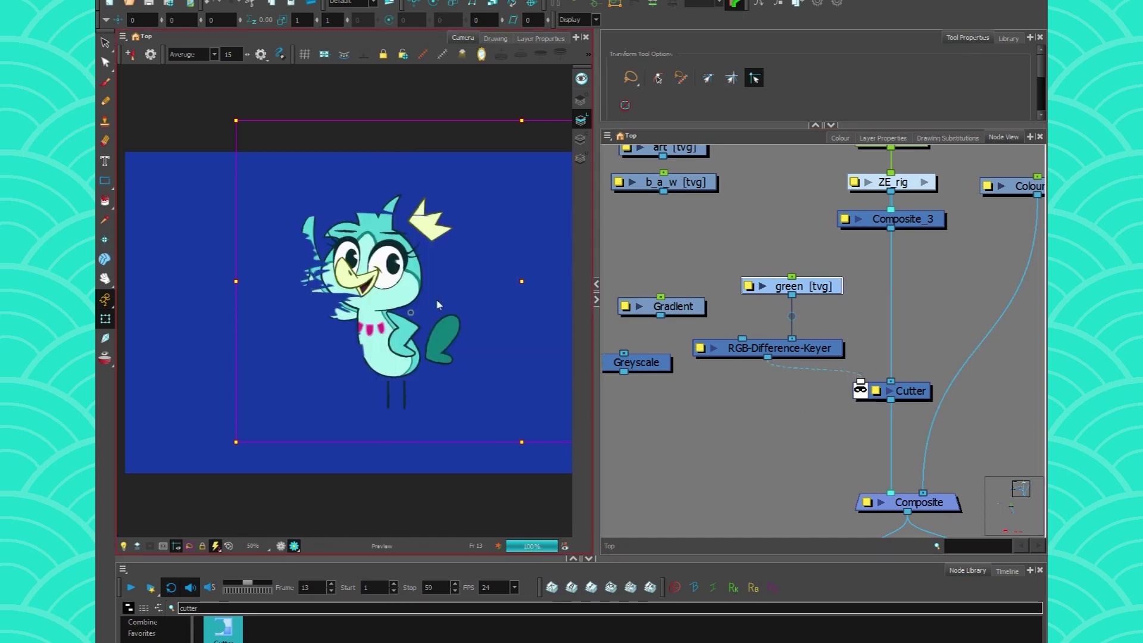
# - Slide the green drawing back and forth across the bird to test how its keyed matte cuts the rig
pyautogui.moveTo(523, 284); pyautogui.dragTo(567, 296)
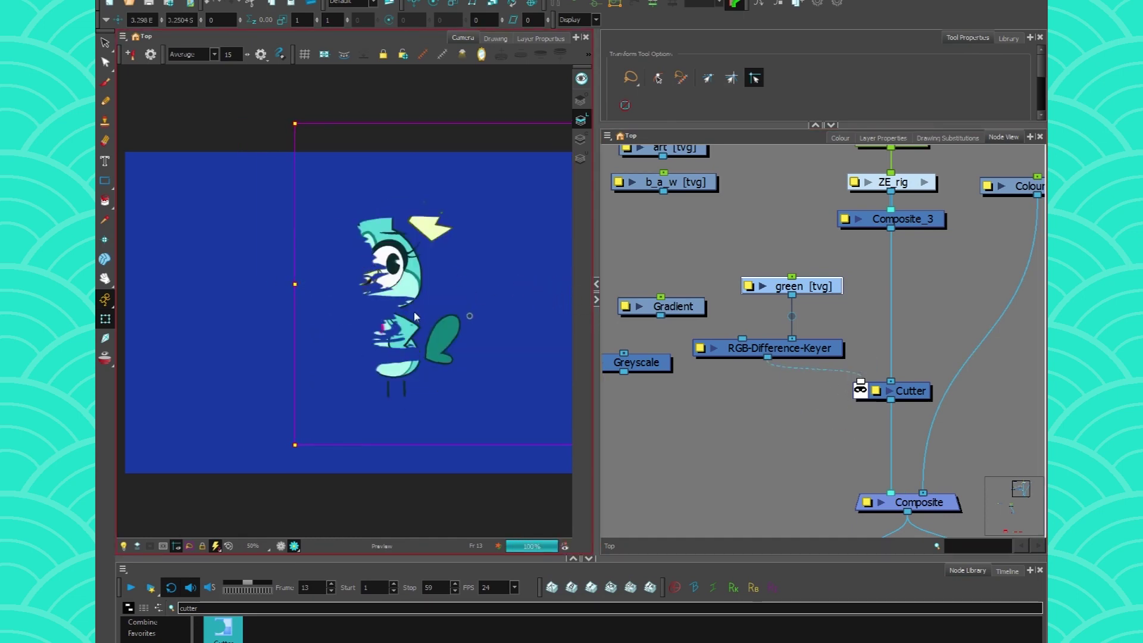
pyautogui.scroll(-2, 413, 312)
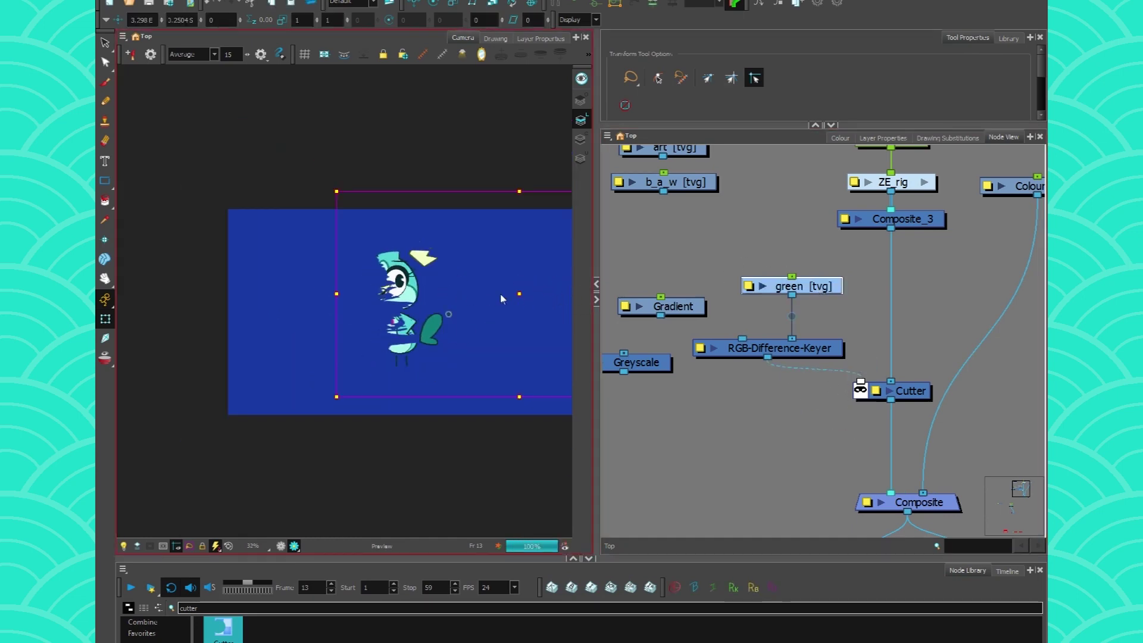
pyautogui.click(502, 299)
pyautogui.click(739, 262)
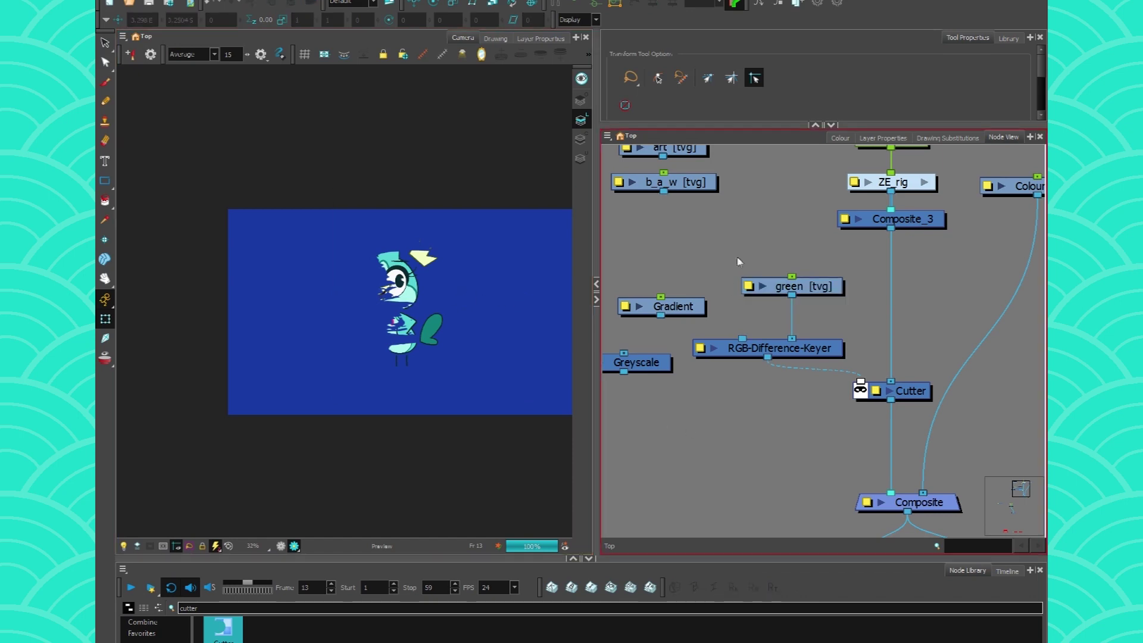
pyautogui.click(281, 545)
pyautogui.click(813, 287)
pyautogui.moveTo(516, 303); pyautogui.dragTo(464, 300)
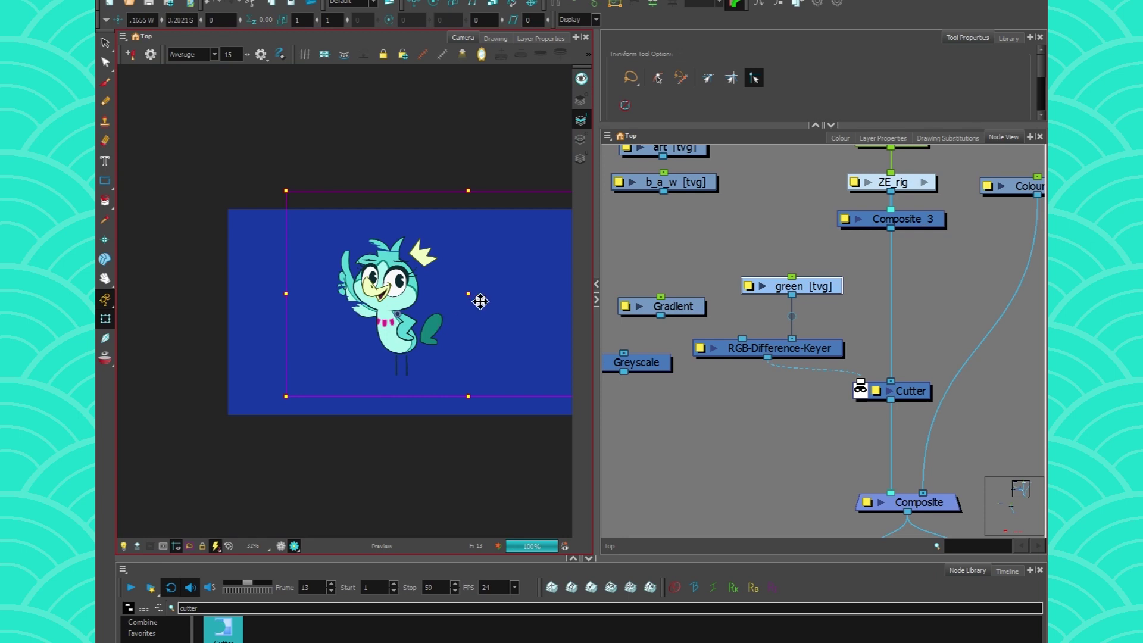
pyautogui.moveTo(469, 299); pyautogui.dragTo(487, 329)
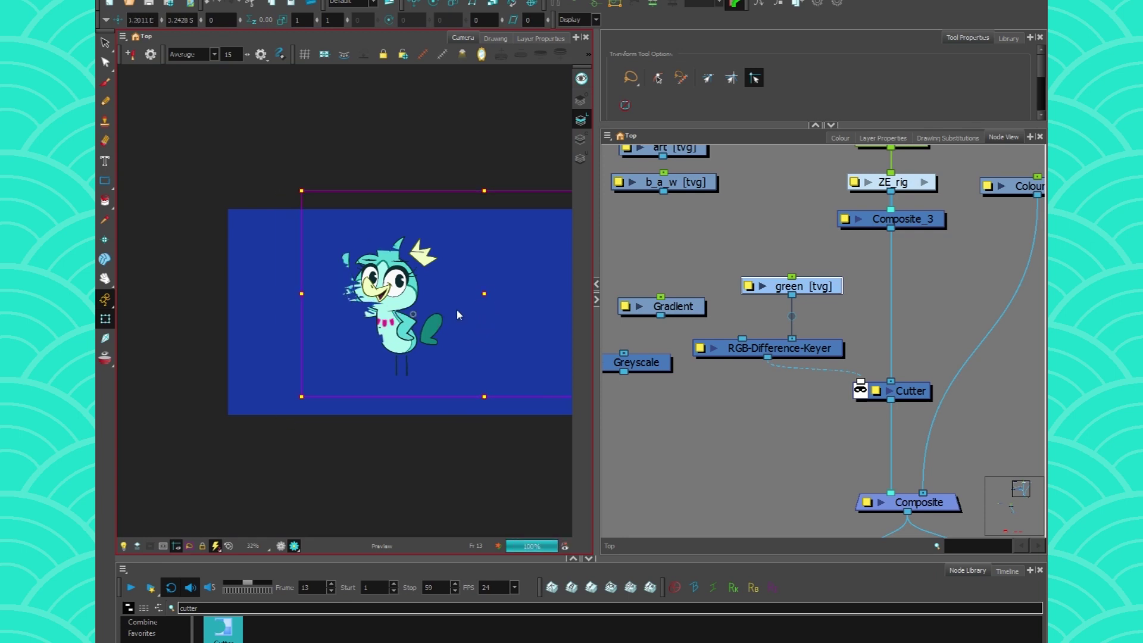
# - Clear the green drawing and RGB-Difference-Keyer from the Cutter's matte input, and stack the Gradient, green and Greyscale nodes below b_a_w
pyautogui.click(682, 301)
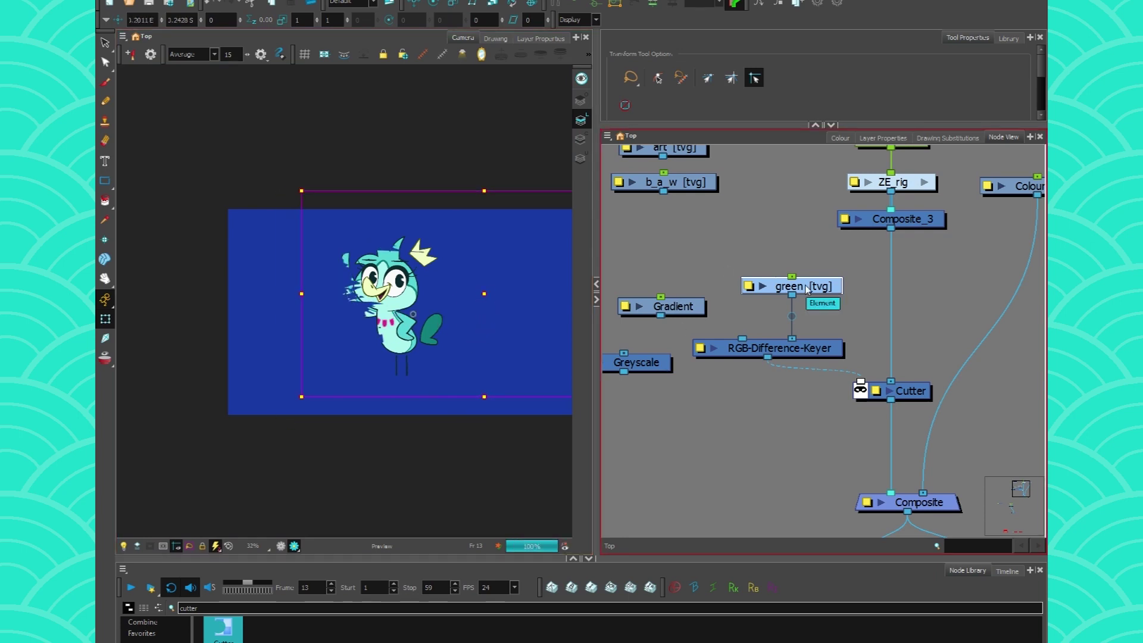
pyautogui.moveTo(685, 303); pyautogui.dragTo(677, 279)
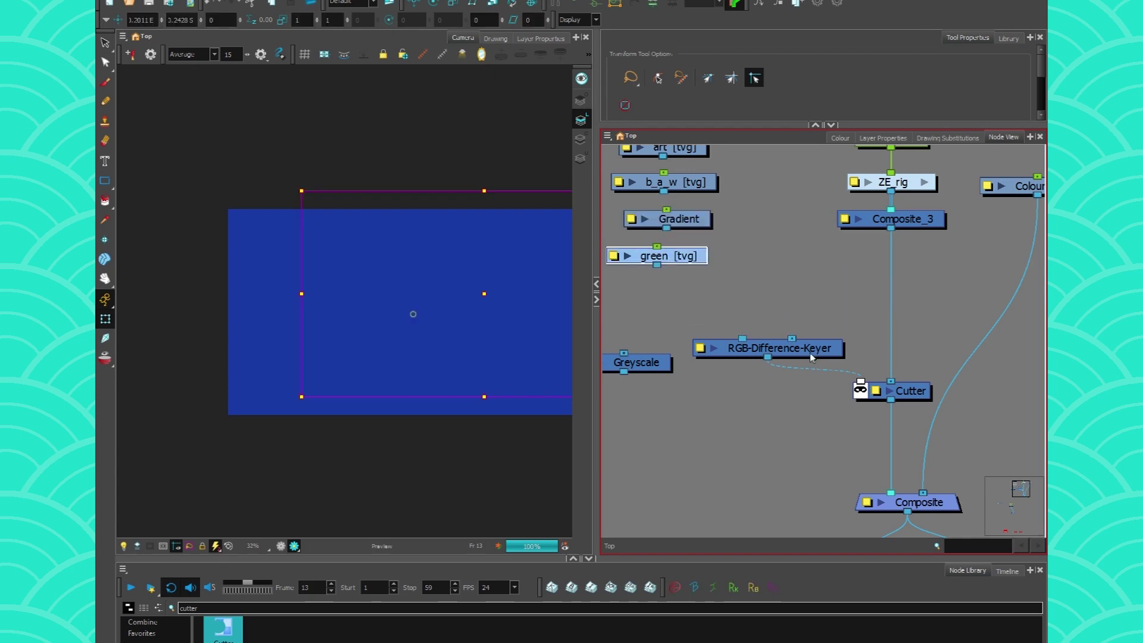
pyautogui.moveTo(806, 348); pyautogui.dragTo(883, 321)
pyautogui.moveTo(652, 364); pyautogui.dragTo(699, 325)
pyautogui.click(857, 324)
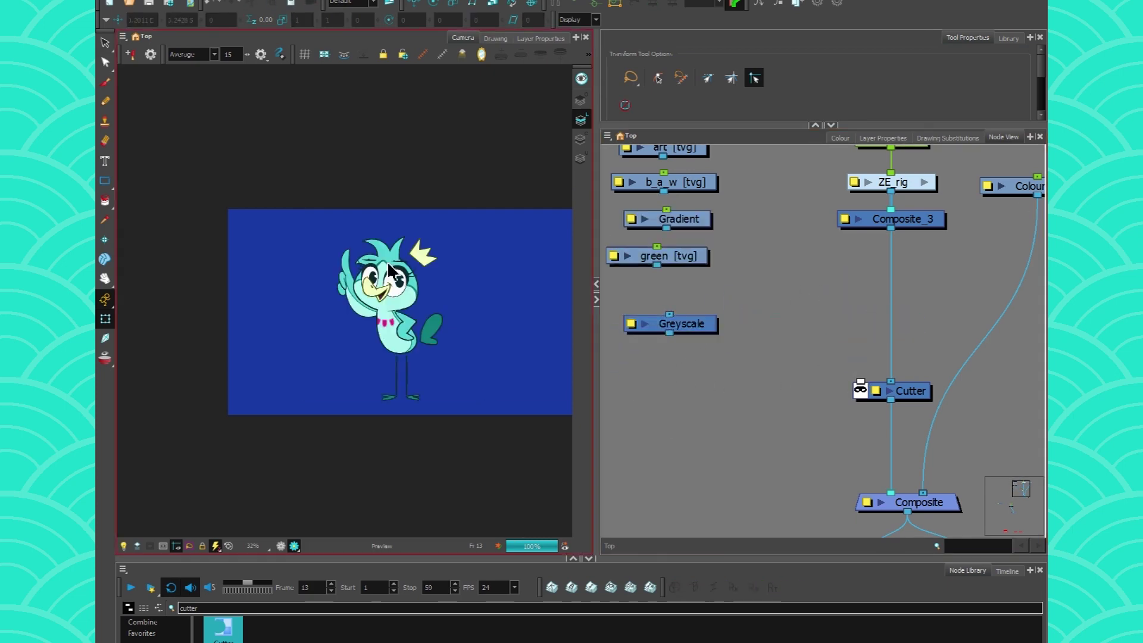
pyautogui.scroll(6, 385, 272)
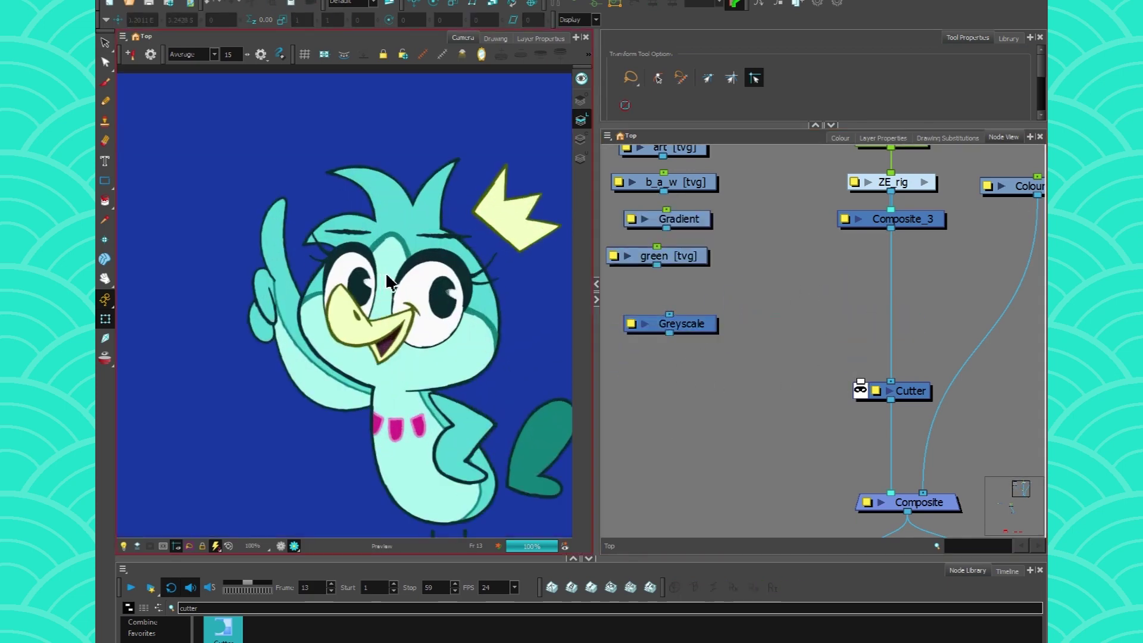